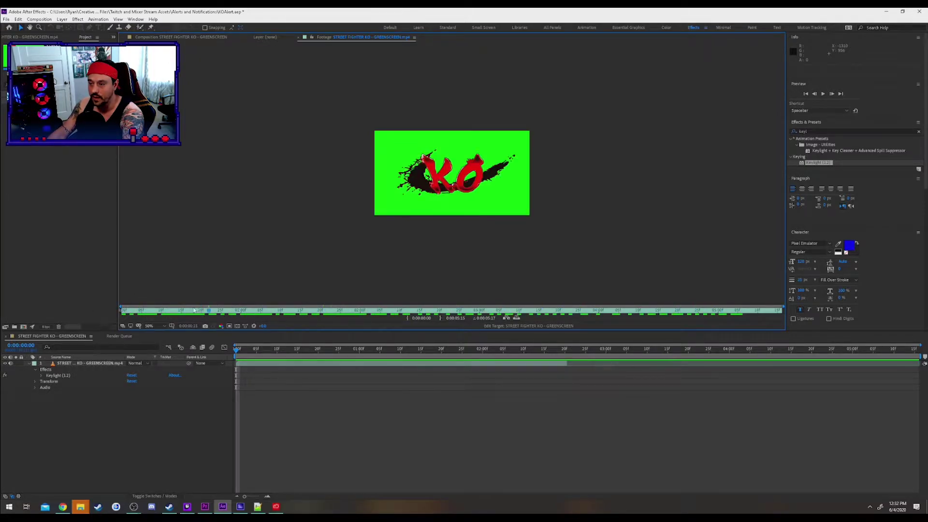
Scrub through the green-screen KO footage, return it to its start, and go back to the composition view
click(276, 312)
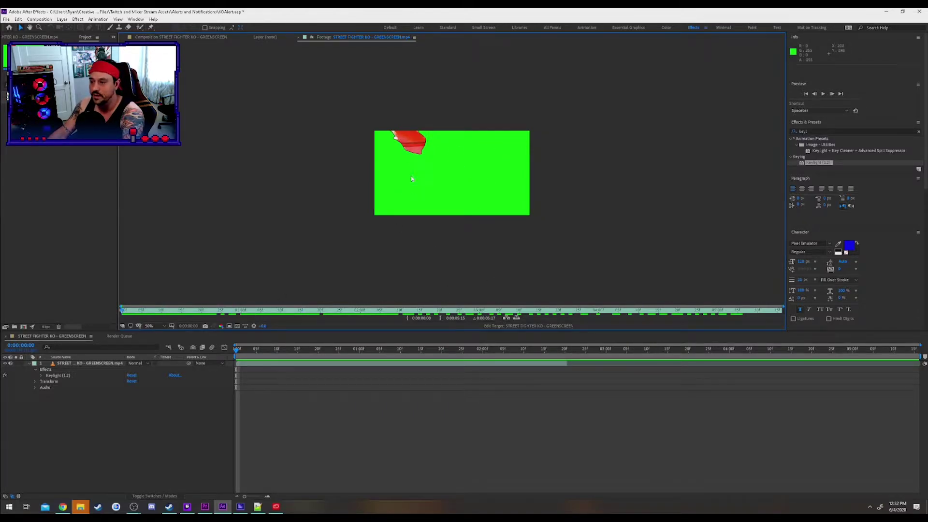
click(151, 313)
drag(151, 316, 122, 312)
click(125, 450)
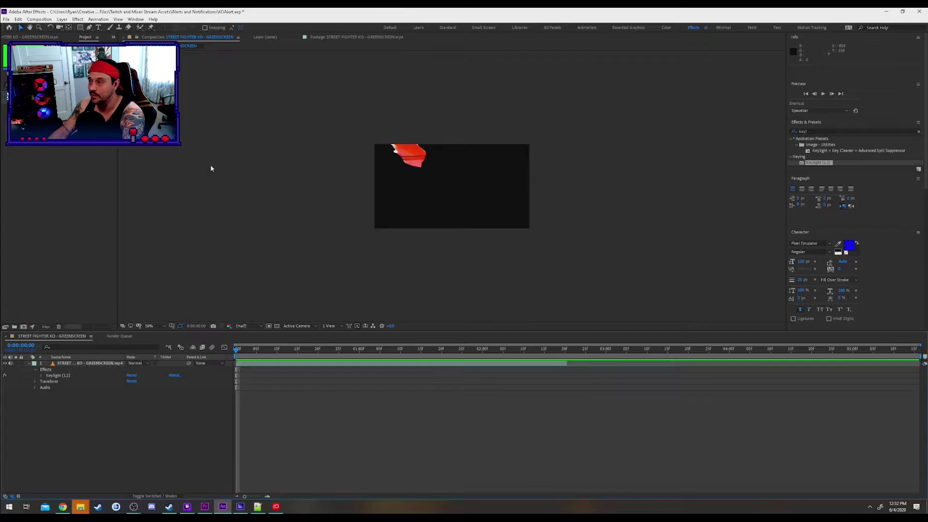
Create a new project, saving the changes to KOAlert.aep first
click(6, 20)
mouse_move(62, 19)
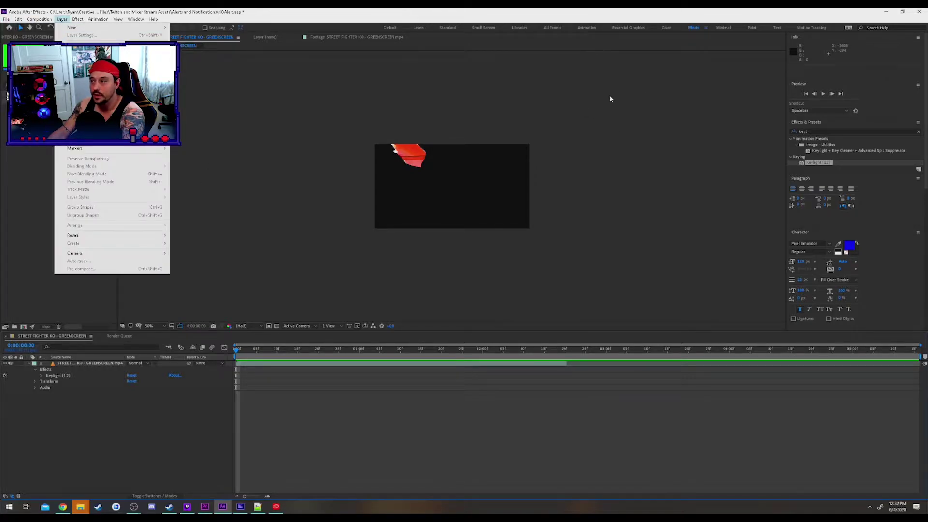
click(358, 67)
click(7, 19)
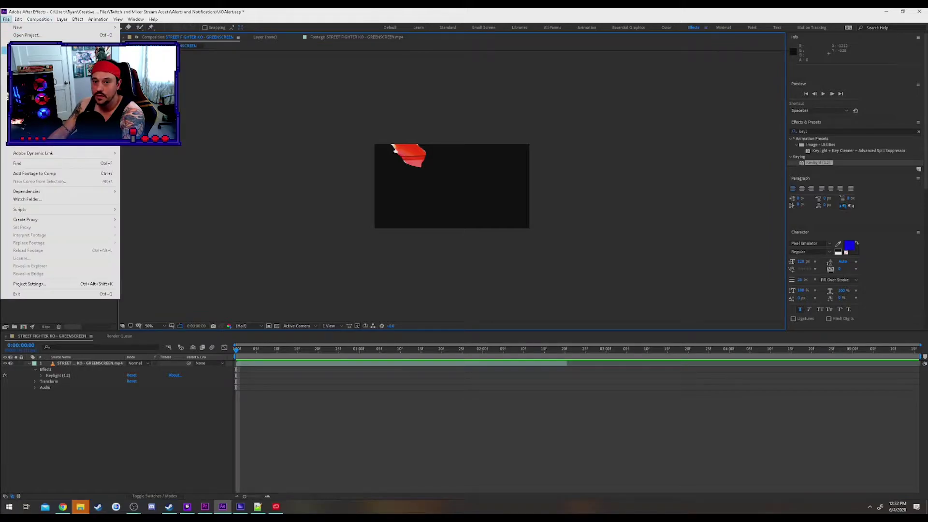
mouse_move(22, 28)
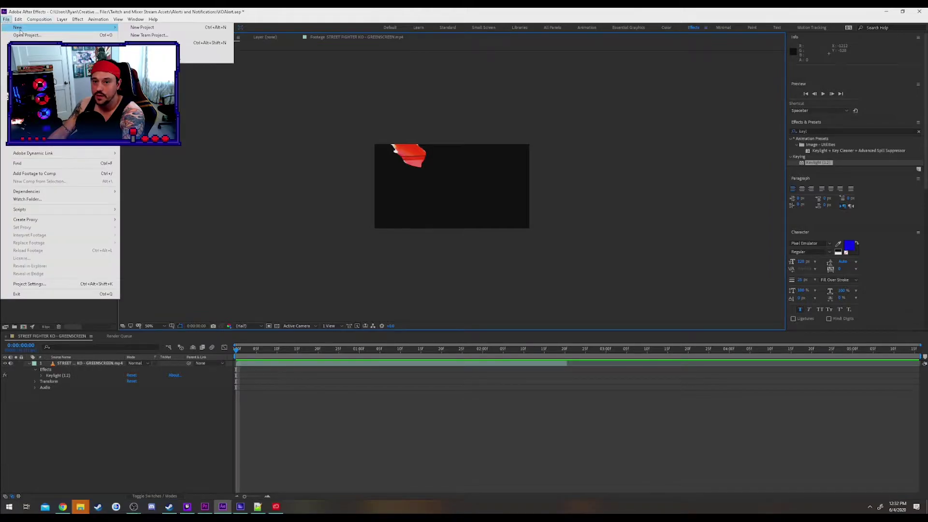
click(163, 29)
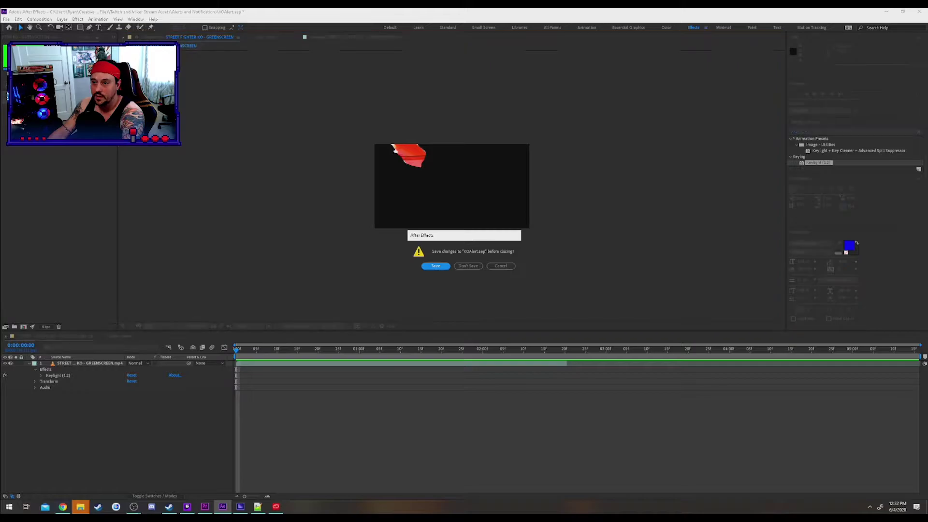
click(449, 267)
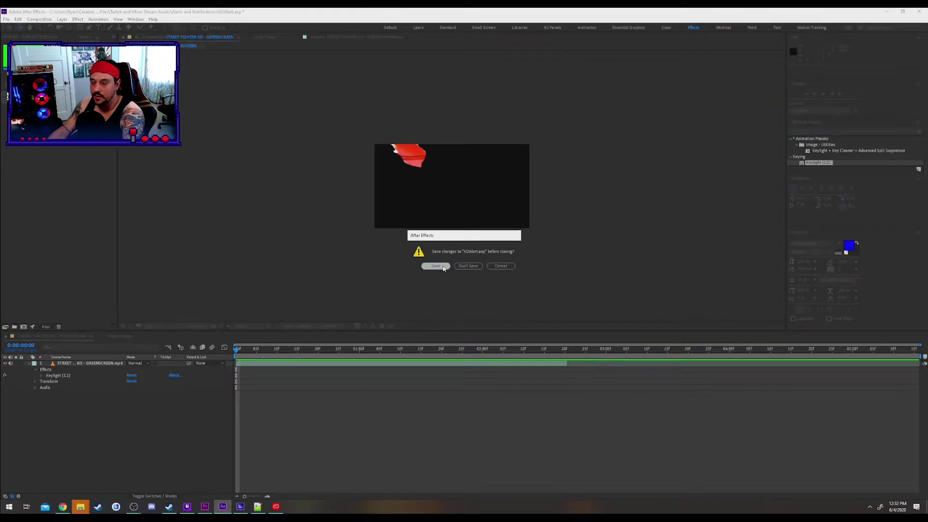
click(6, 19)
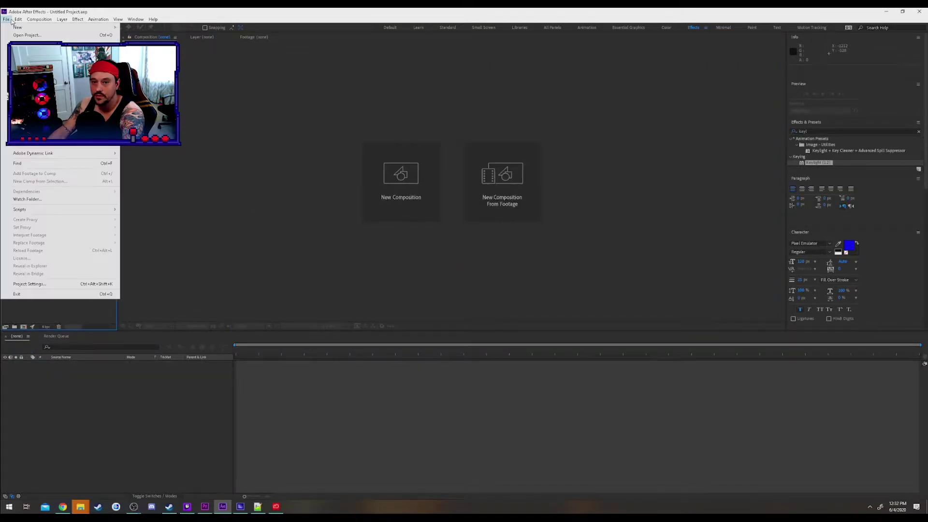
mouse_move(87, 27)
click(150, 28)
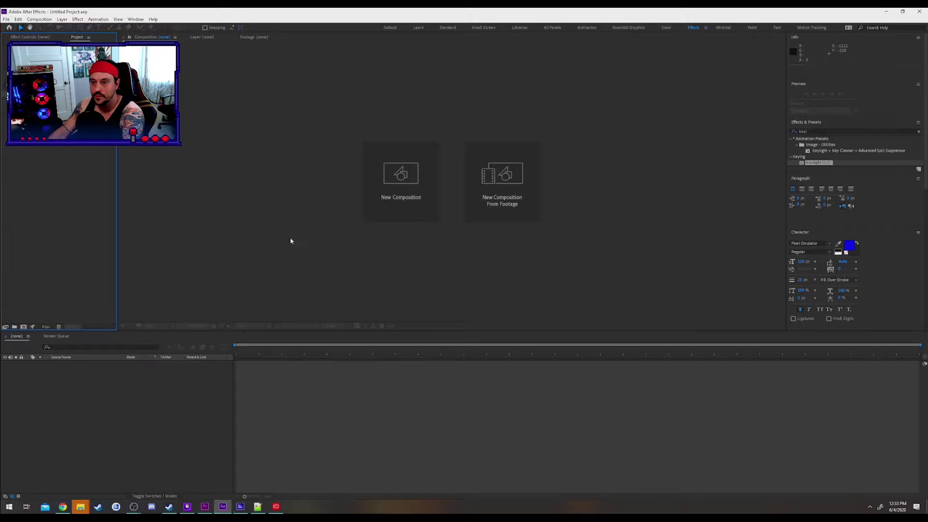
click(429, 174)
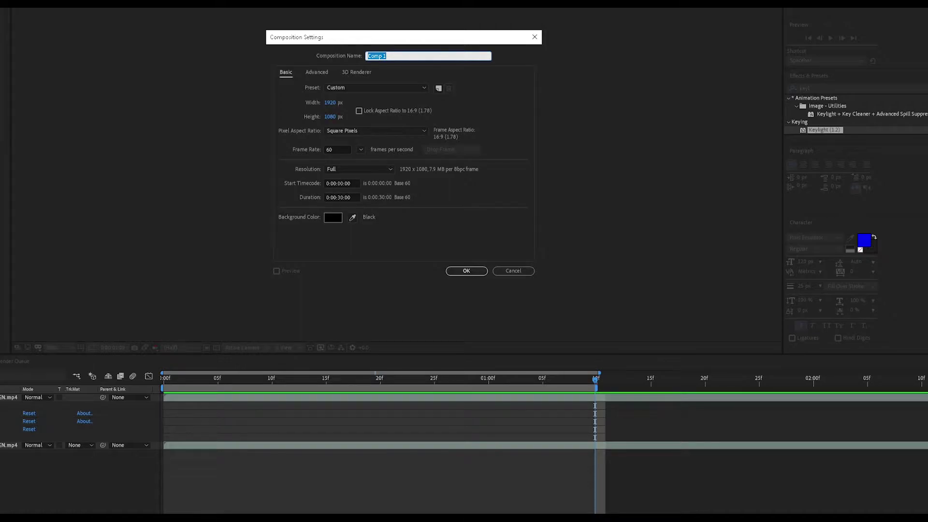
key(BackSpace)
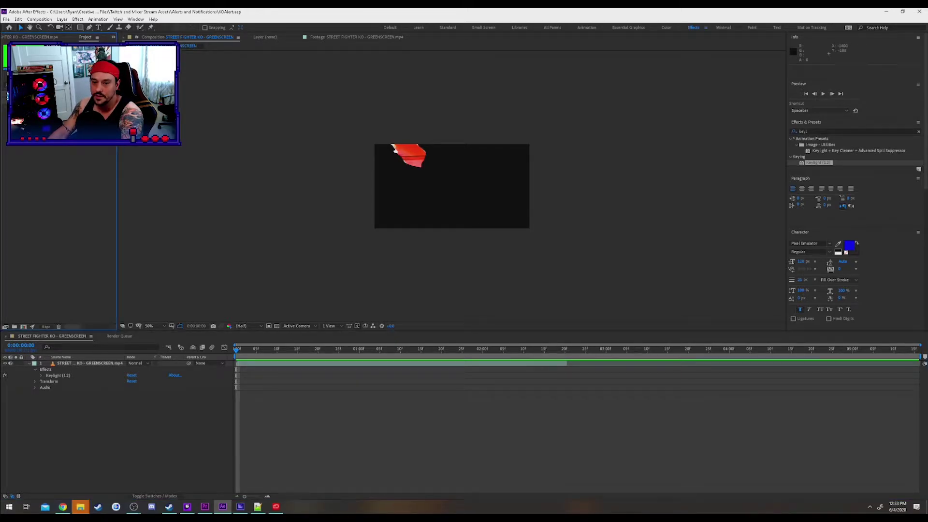
Add the STREET FIGHTER KO green-screen clip beneath the existing layer and preview the composition from the start
drag(97, 218, 83, 389)
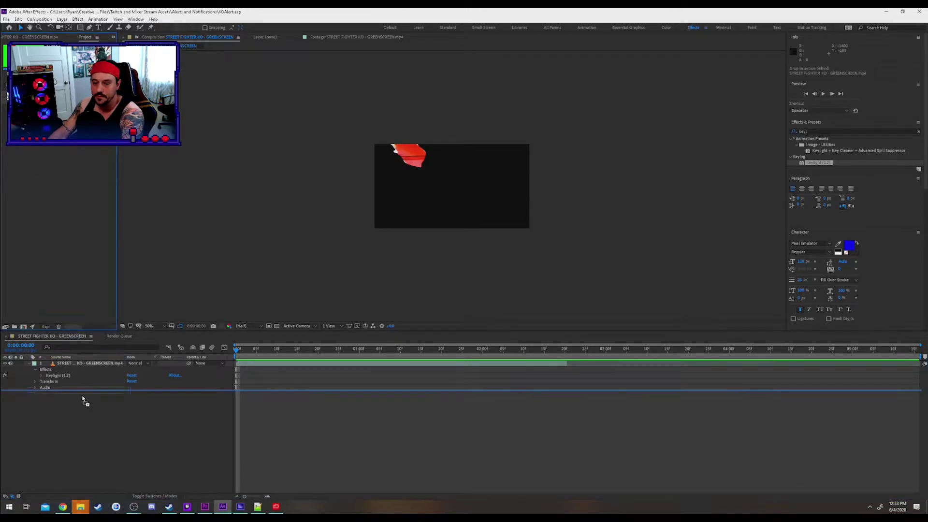
mouse_move(239, 350)
mouse_down()
mouse_move(414, 357)
mouse_move(238, 349)
mouse_up()
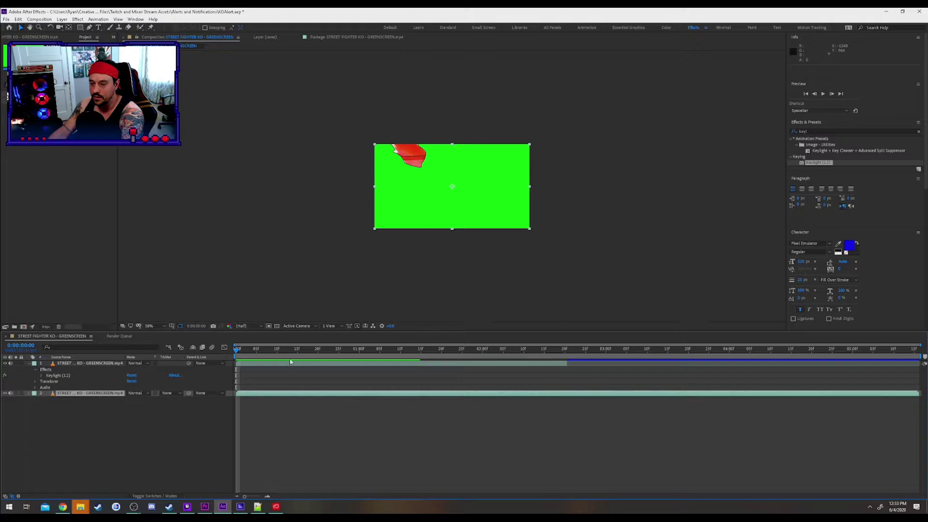
key(space)
key(space)
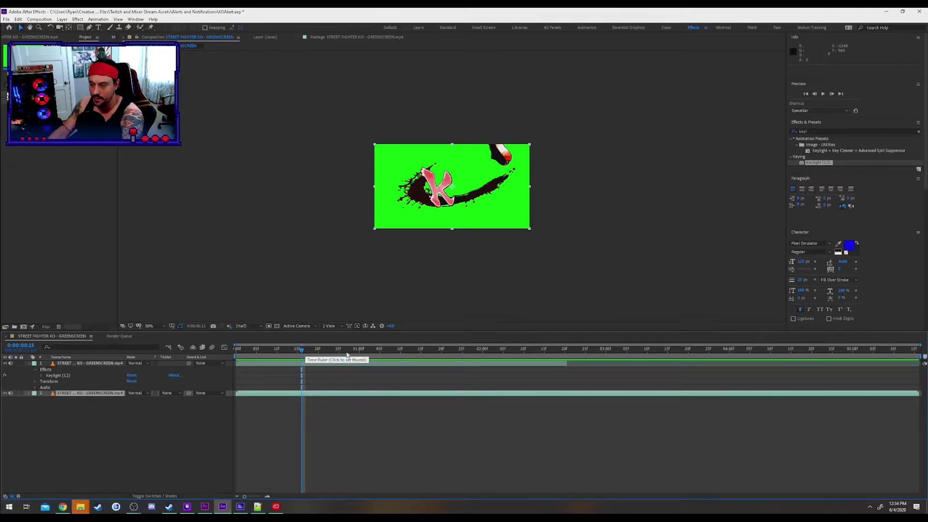
drag(302, 357, 227, 356)
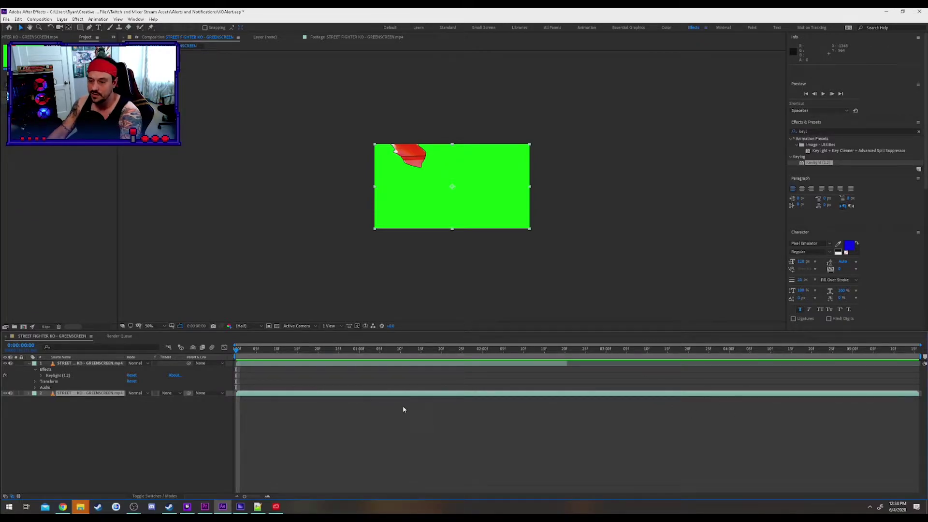
Shorten the timeline's work area so it ends at 0:00:01:09, where the KO logo is fully formed
drag(237, 356, 401, 358)
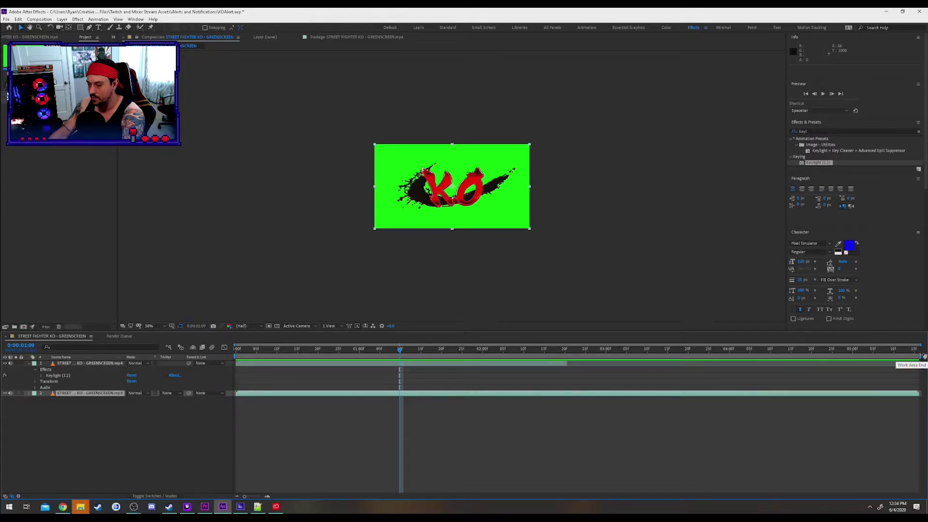
mouse_move(921, 356)
mouse_down()
mouse_move(729, 357)
mouse_move(923, 356)
mouse_move(821, 358)
mouse_up()
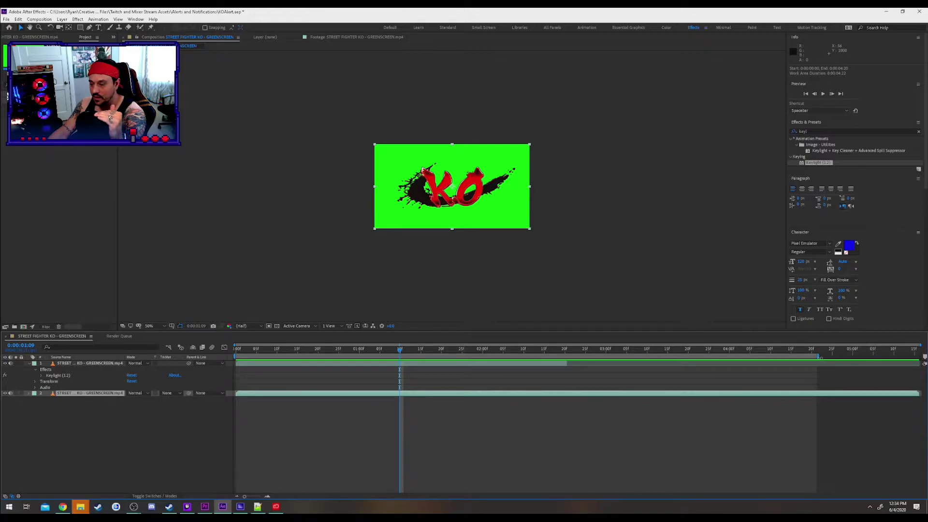
drag(817, 357, 811, 358)
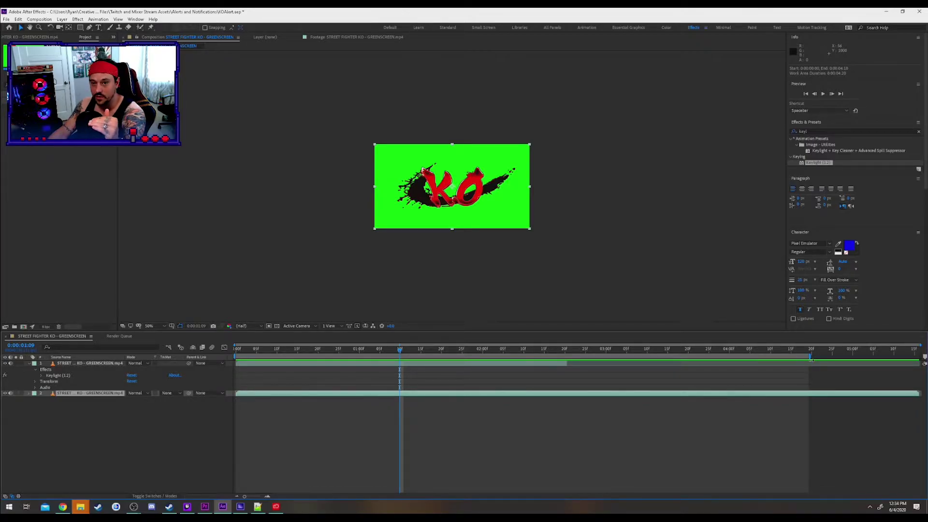
mouse_move(811, 359)
mouse_down()
mouse_move(908, 358)
mouse_move(381, 350)
mouse_move(435, 350)
mouse_move(391, 362)
mouse_up()
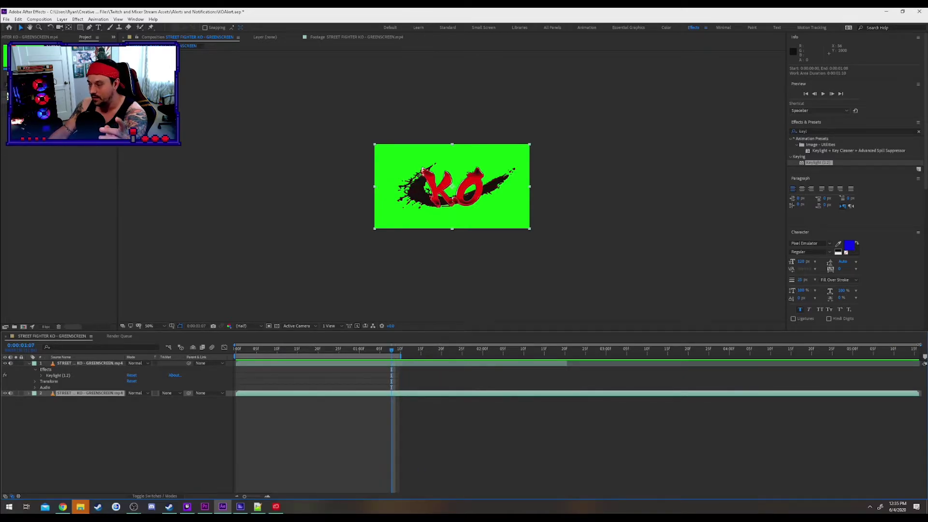
key(equal)
key(equal)
key(equal)
key(equal)
key(equal)
key(equal)
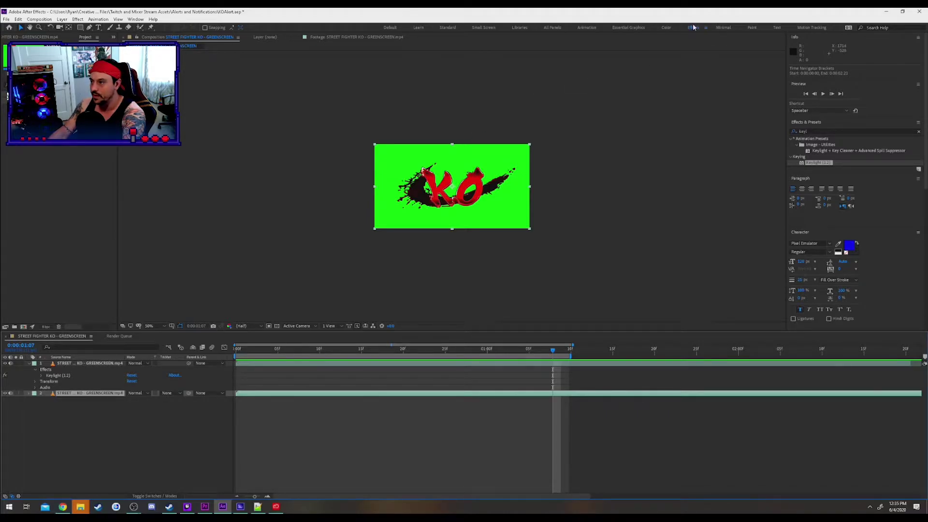
Search the effects for "keyl" and apply Keylight (1.2) to the green-screen KO clip
drag(787, 167, 715, 170)
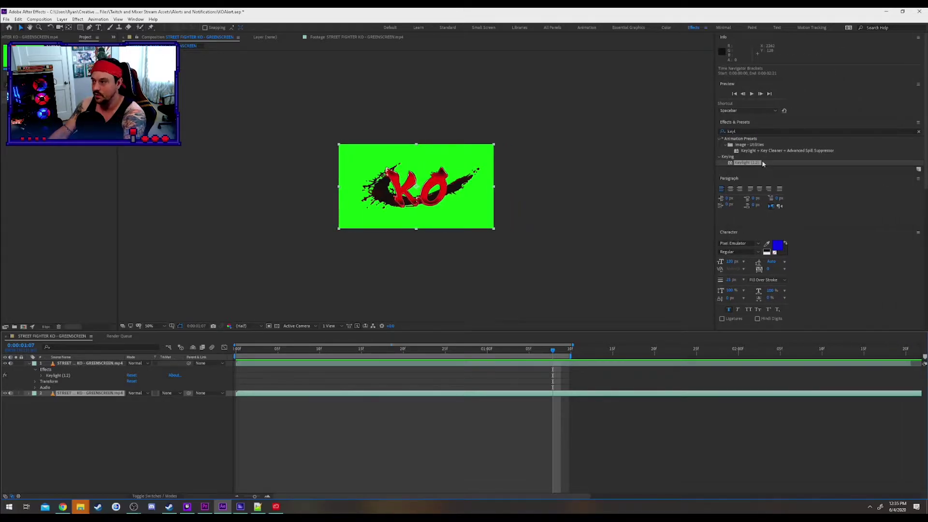
click(745, 131)
key(BackSpace)
key(BackSpace)
key(BackSpace)
key(BackSpace)
click(723, 131)
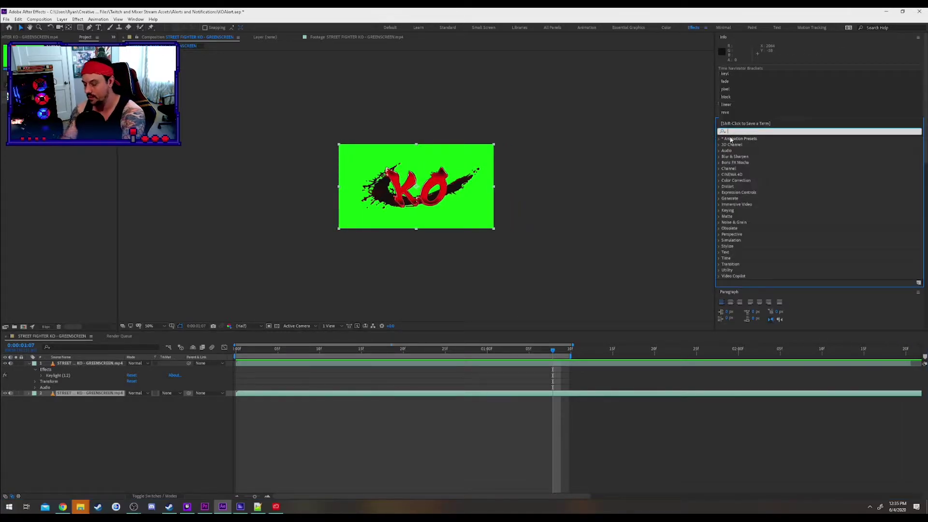
text(keyl)
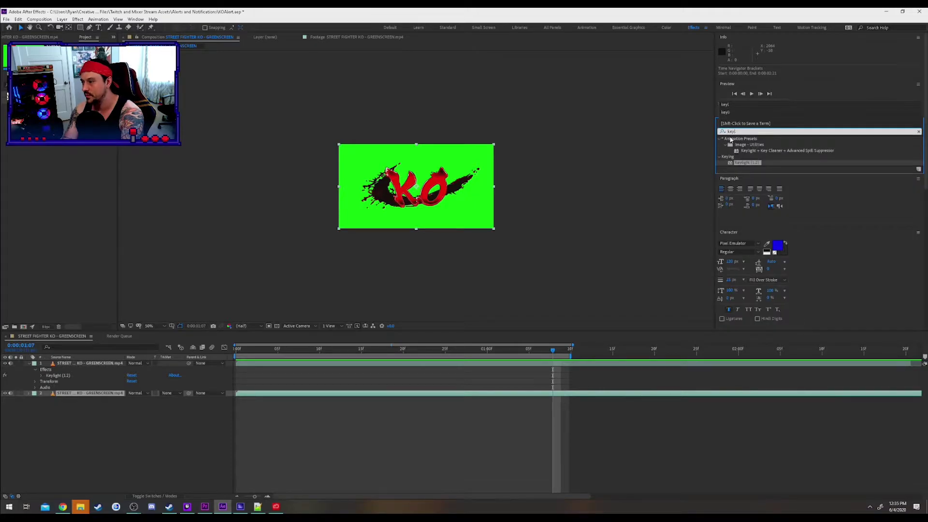
click(753, 163)
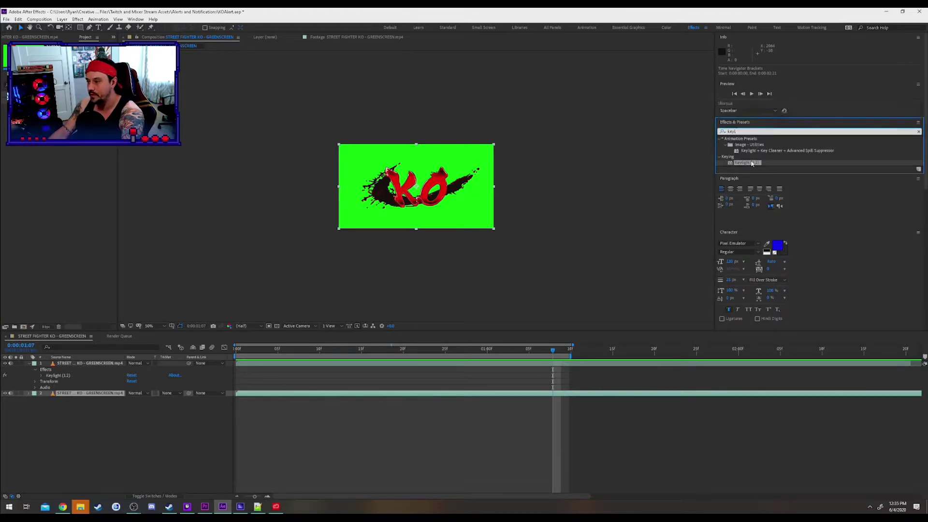
drag(757, 164, 408, 160)
Key out the clip's background by sampling its green as Keylight's screen colour
click(68, 218)
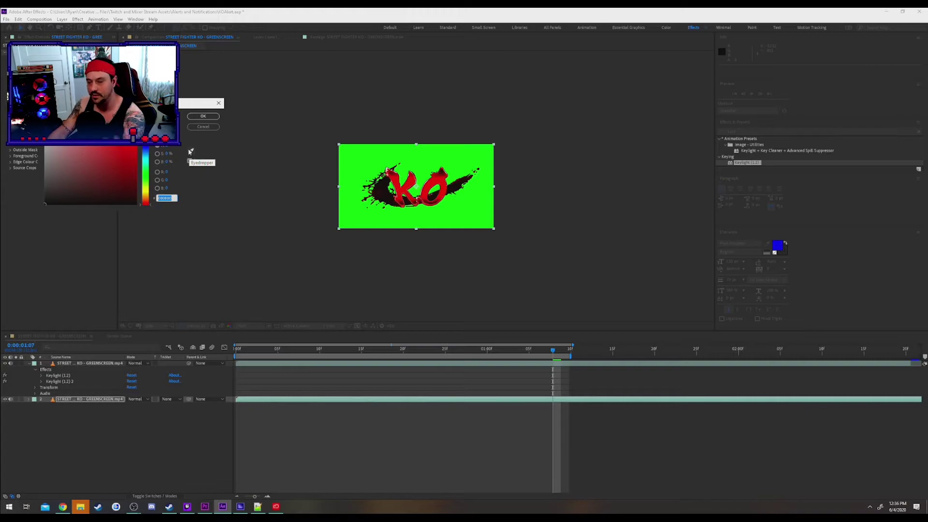
click(191, 148)
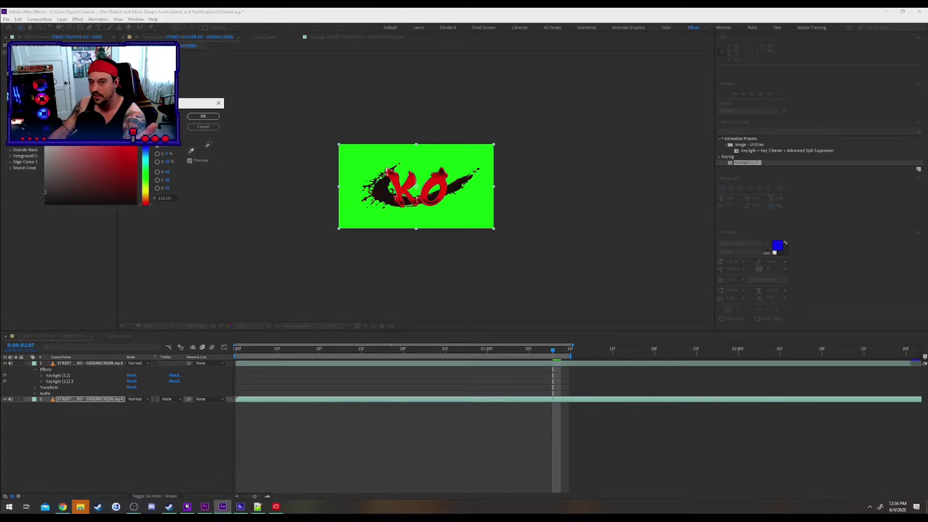
click(367, 152)
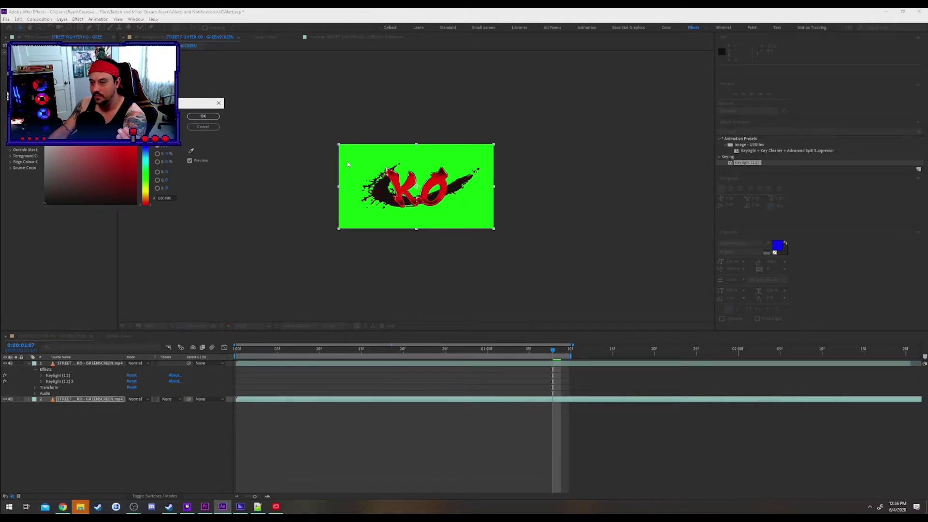
click(203, 116)
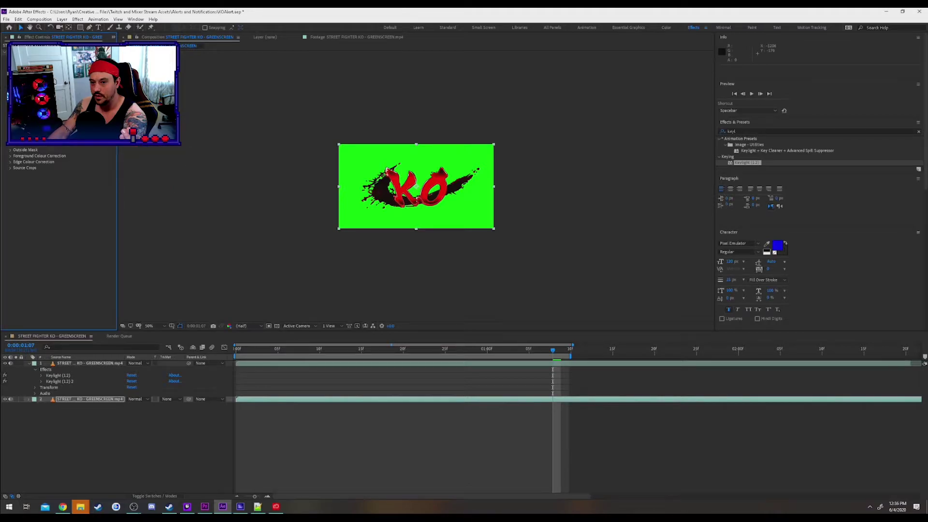
click(355, 173)
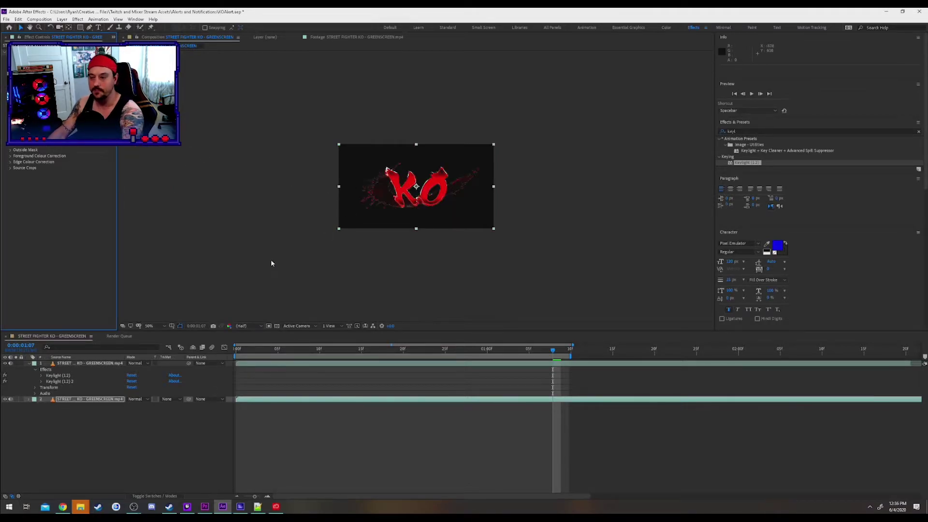
Hide the upper KO clip layer and preview the keyed animation over the work area
click(5, 363)
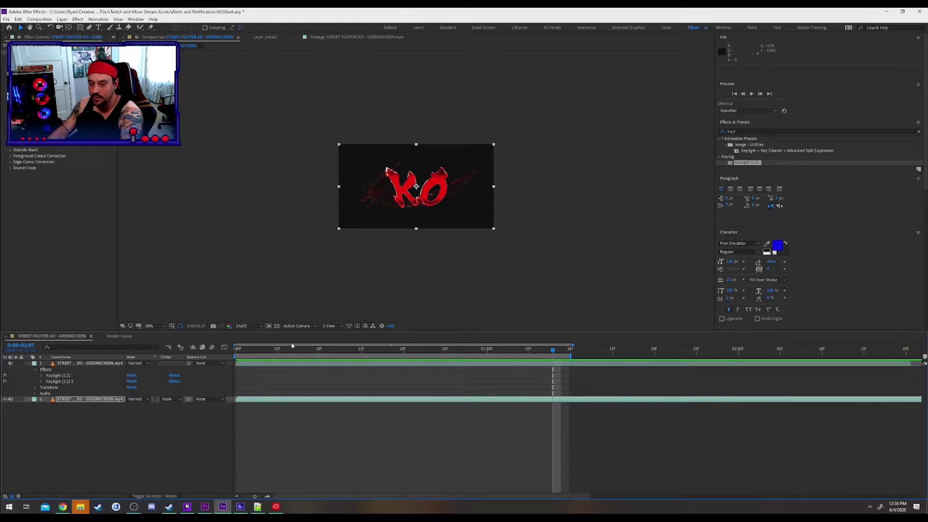
key(space)
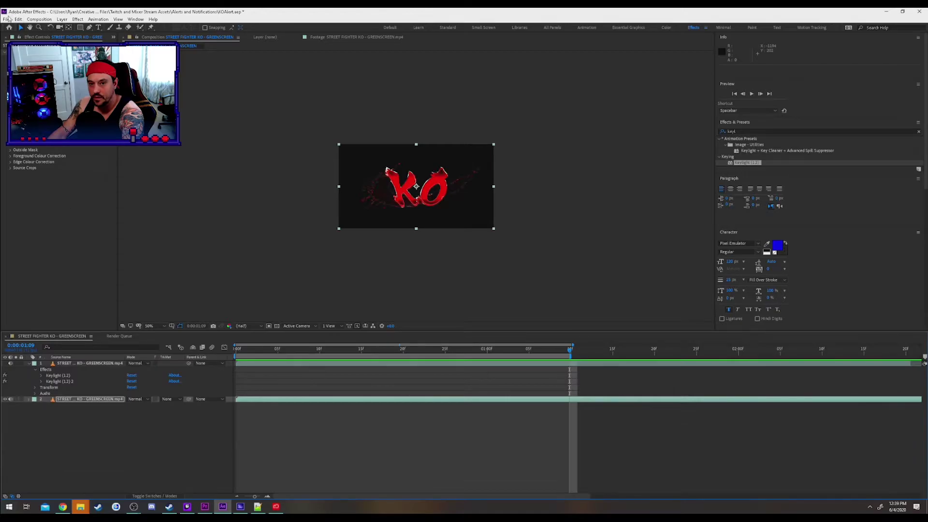
Add the composition to the Adobe Media Encoder queue and switch to Adobe Media Encoder
click(6, 19)
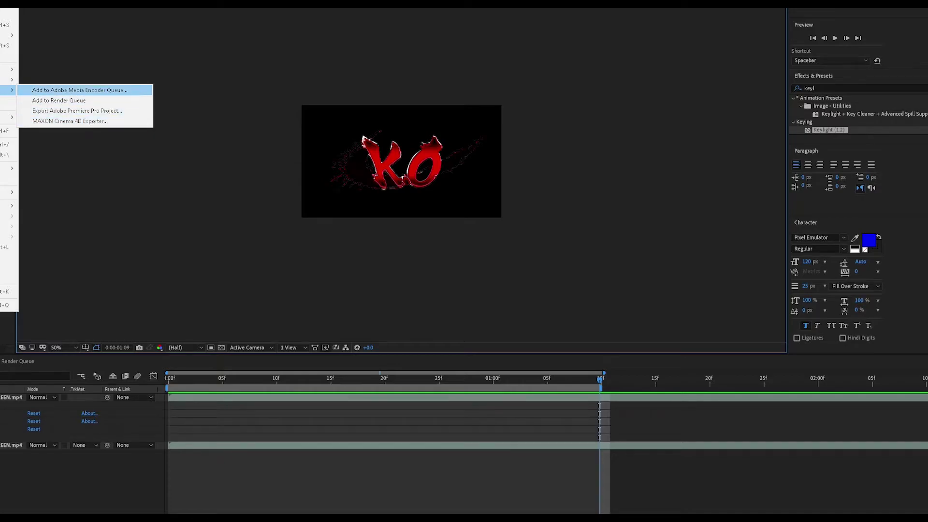
click(80, 90)
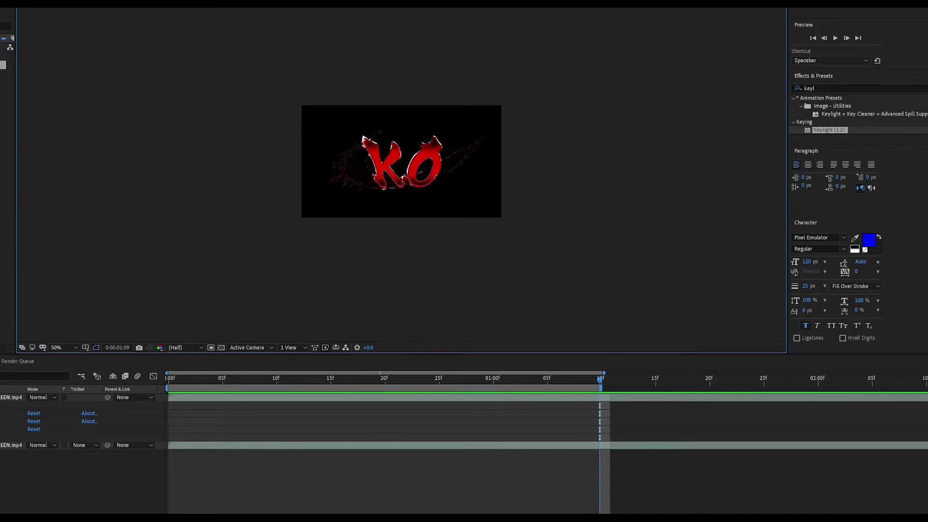
click(241, 507)
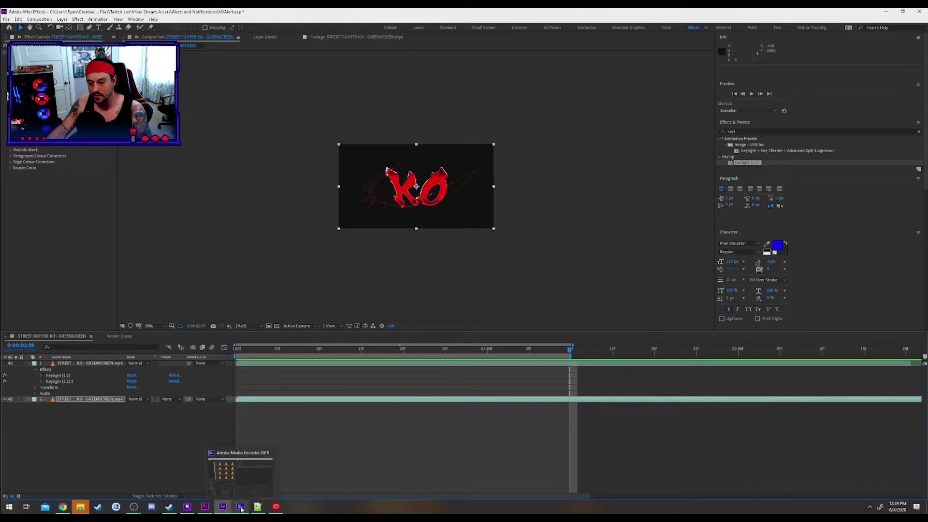
click(241, 508)
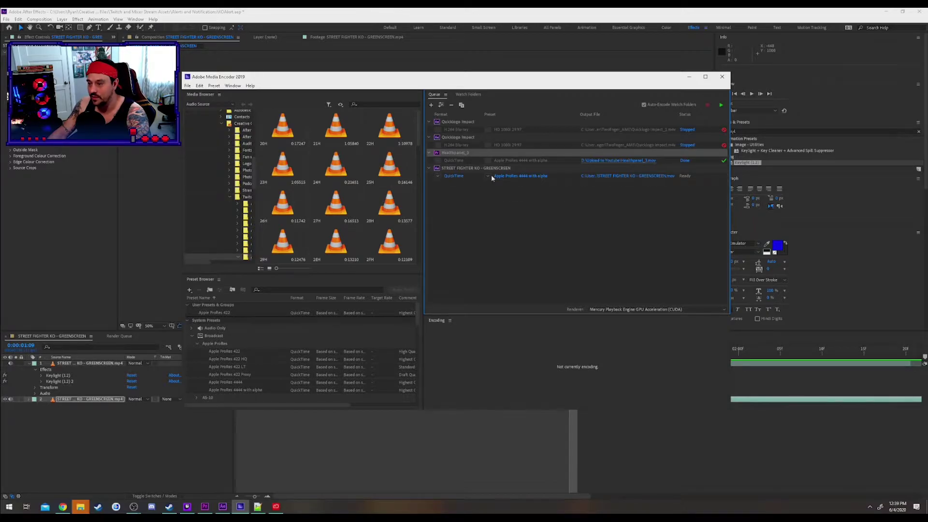
Set the queued KO composition's export format to QuickTime with the Apple ProRes 4444 with alpha preset
click(438, 176)
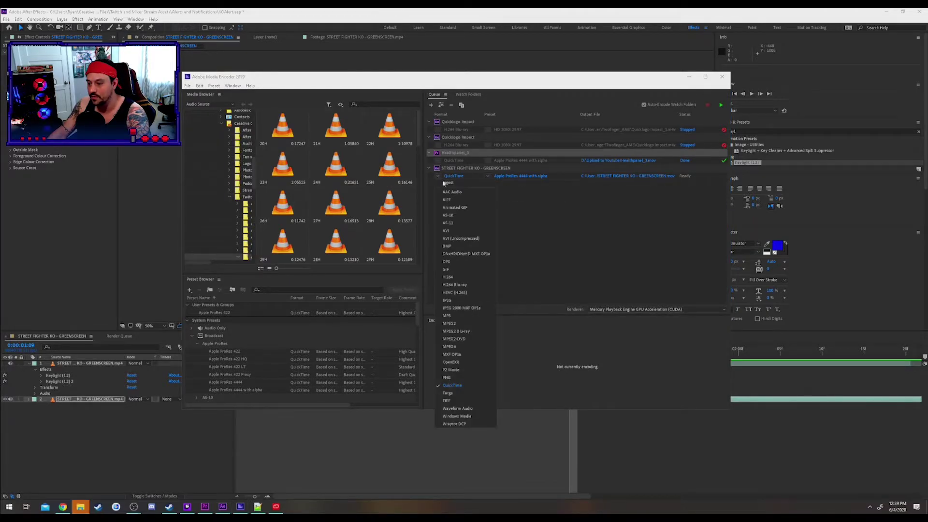
click(459, 387)
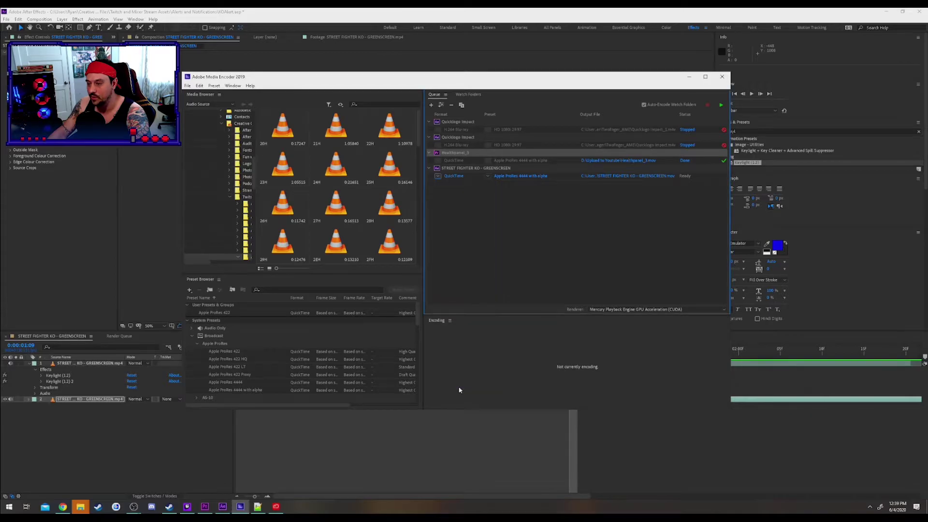
click(507, 176)
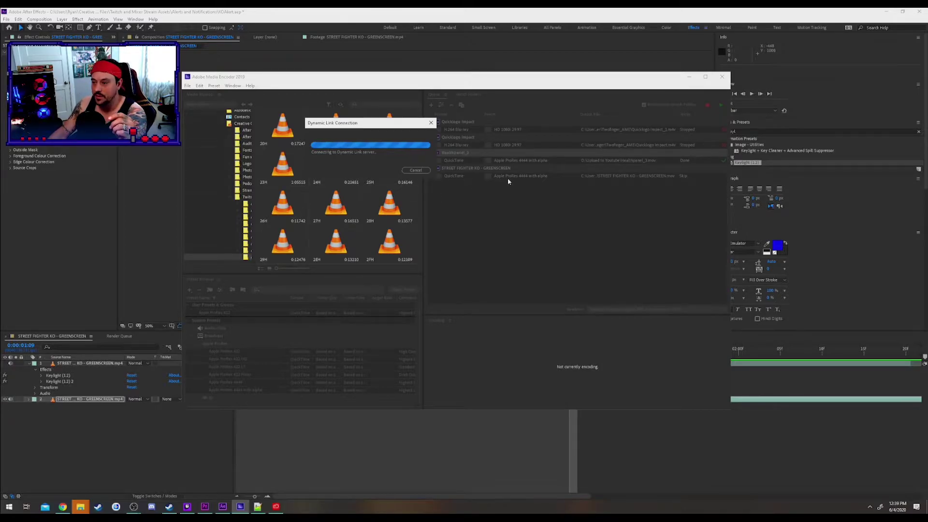
drag(467, 62, 287, 57)
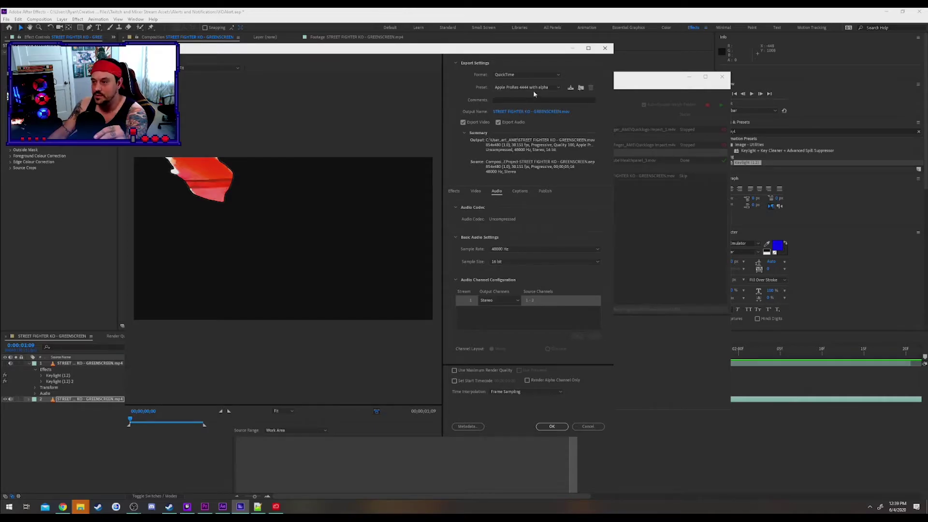
drag(498, 52, 504, 64)
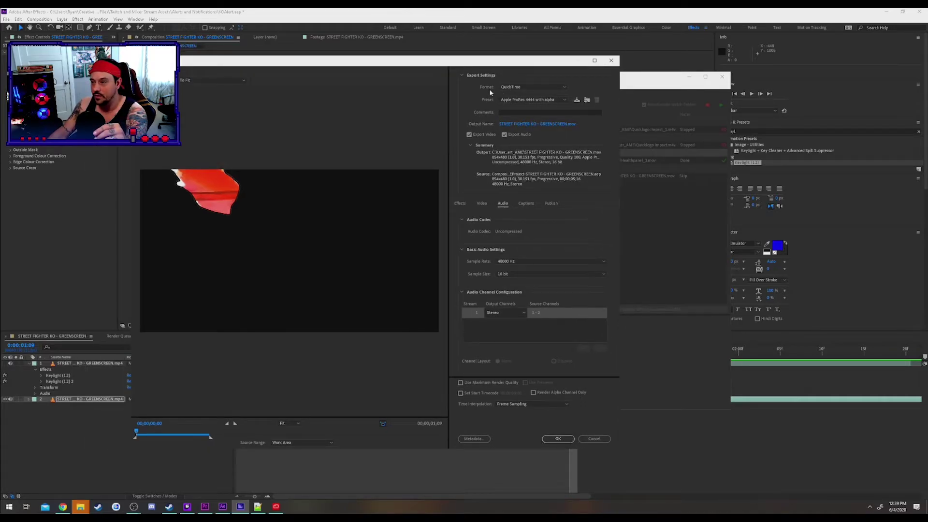
click(518, 100)
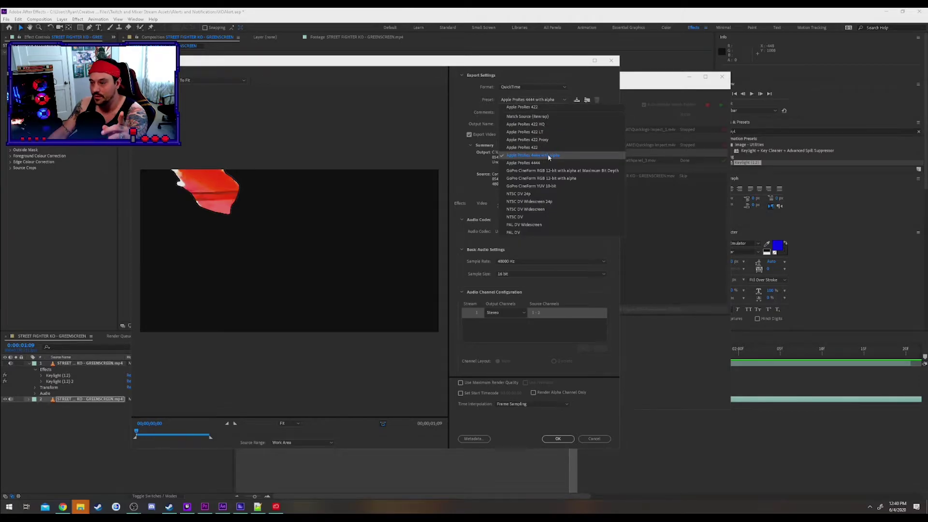
click(549, 156)
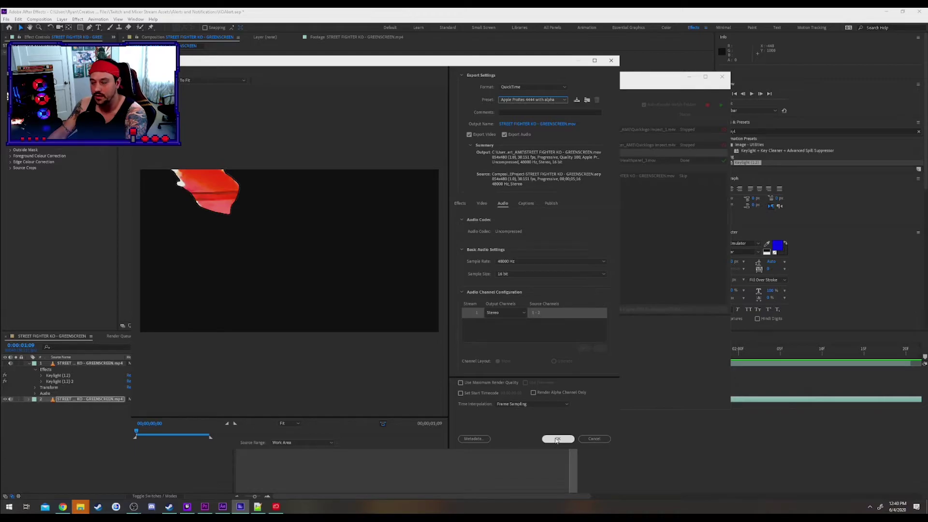
click(556, 439)
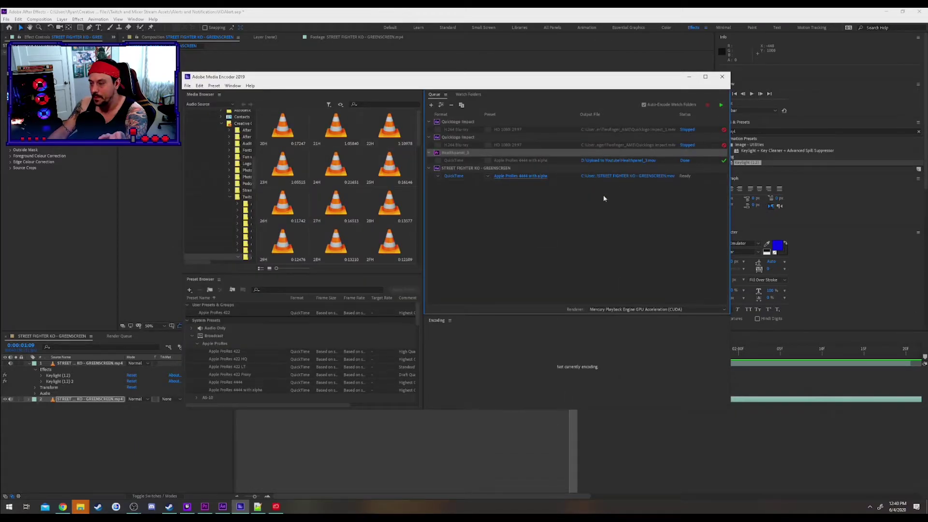
Set the Alerts and Notifications folder as the output location for STREET FIGHTER KO - GREENSCREEN and start the encoding queue
click(657, 176)
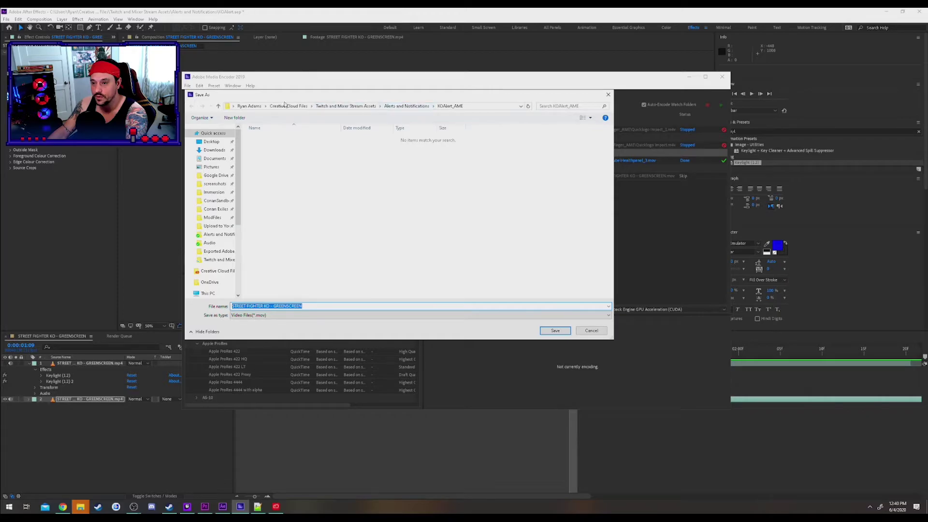
click(412, 107)
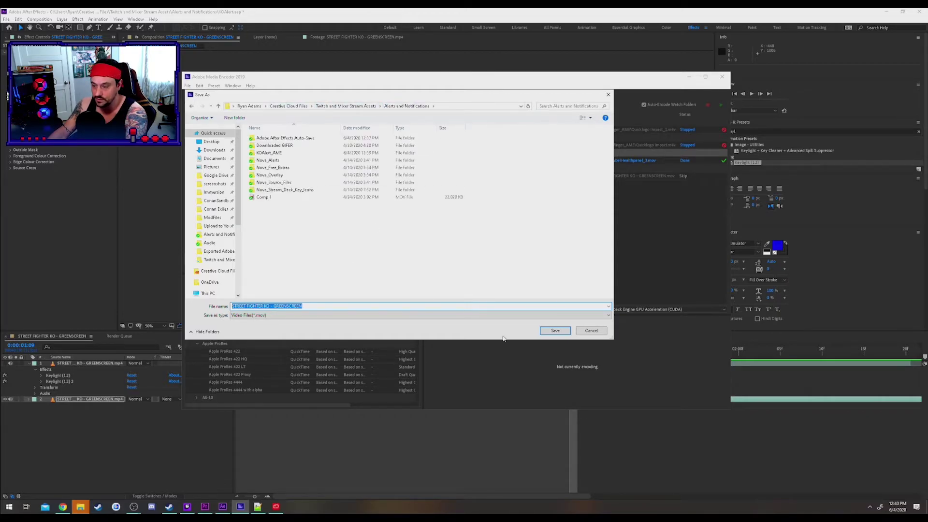
click(555, 331)
click(721, 104)
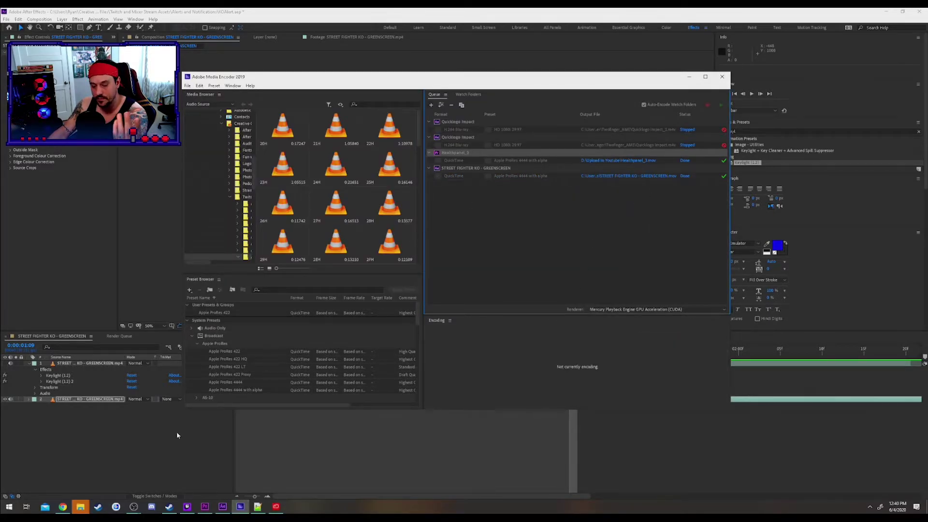
In File Explorer, locate the exported STREET FIGHTER KO - GREENSCREEN MOV file inside Twitch and Mixer Stream Assets, Alerts and Notifications
mouse_move(84, 509)
click(119, 476)
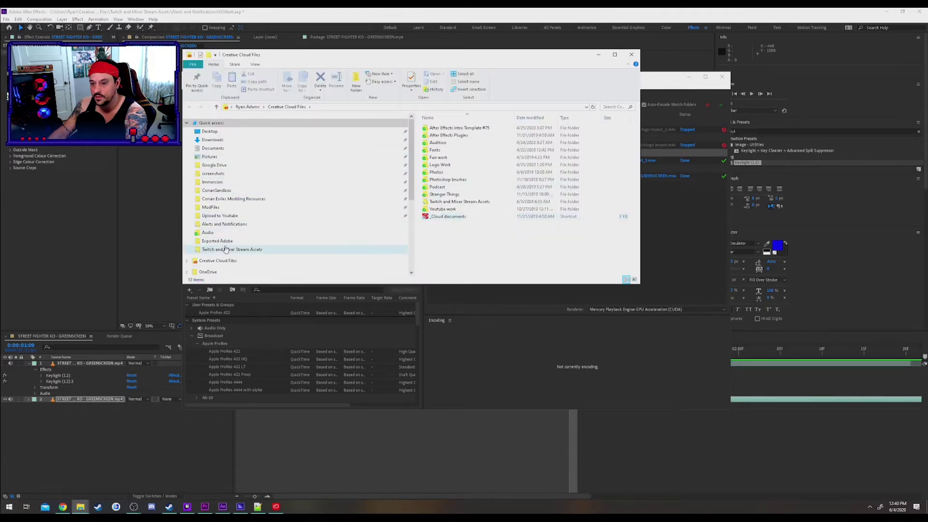
click(222, 261)
click(227, 250)
scroll(508, 215, down, 2)
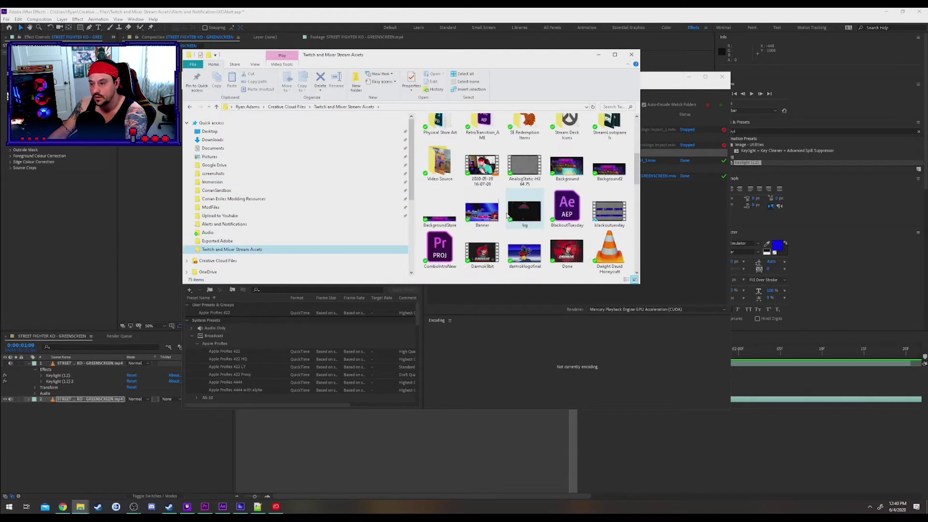
scroll(487, 210, up, 2)
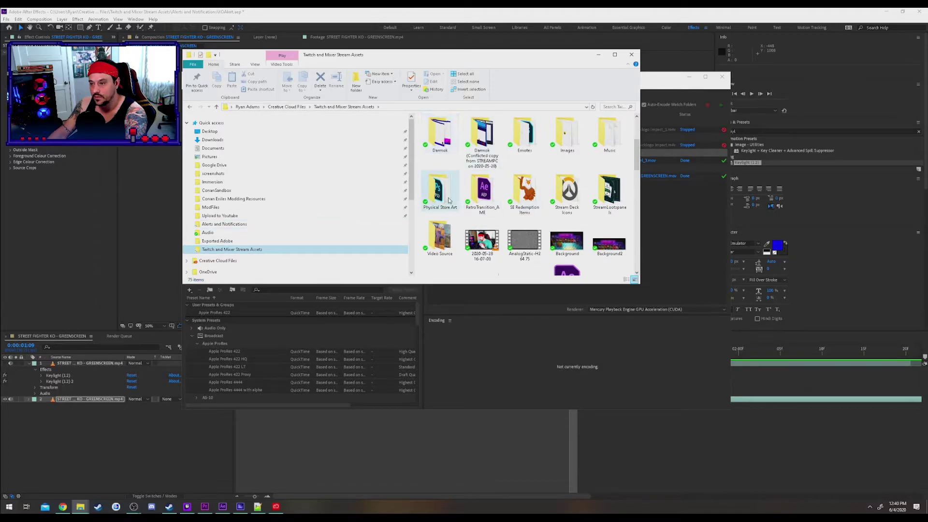
scroll(448, 200, up, 2)
double_click(525, 188)
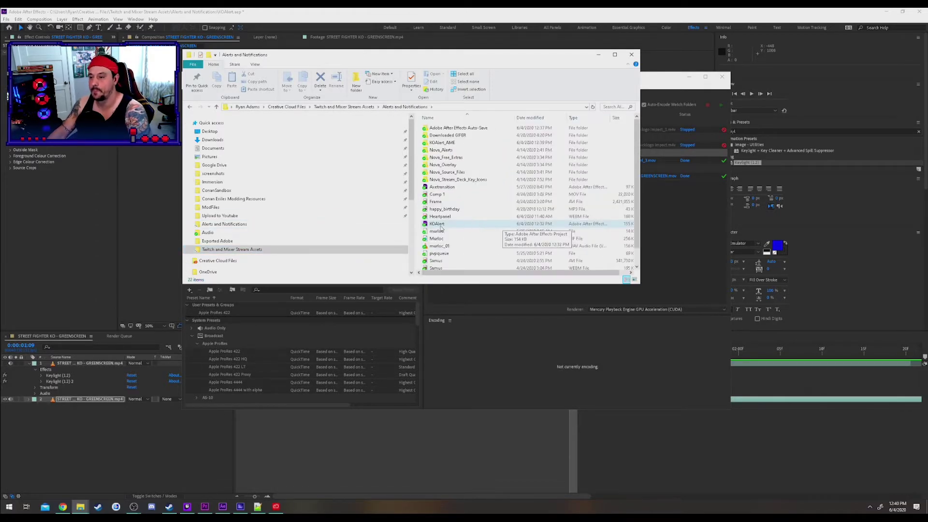
click(420, 296)
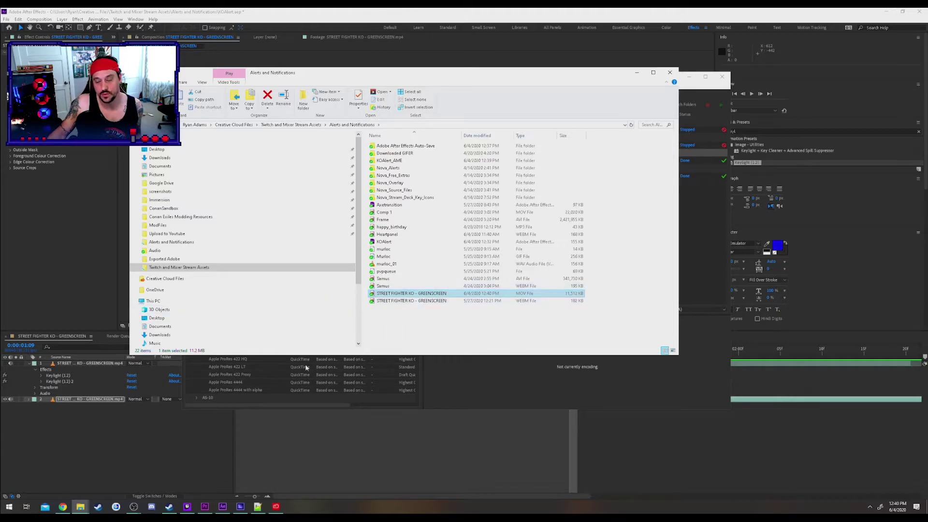
Switch to the Aconvert video converter in Chrome and load the STREET FIGHTER KO - GREENSCREEN MOV from Alerts and Notifications
click(63, 507)
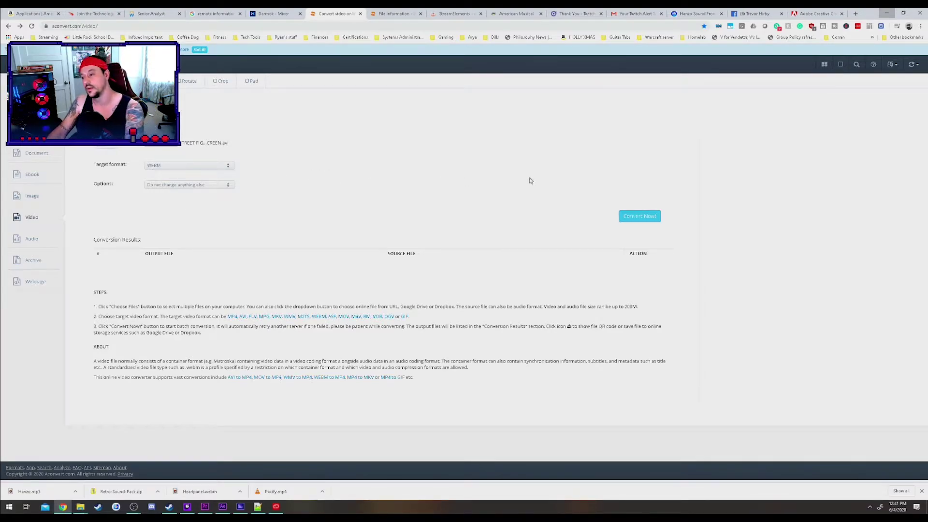
click(153, 147)
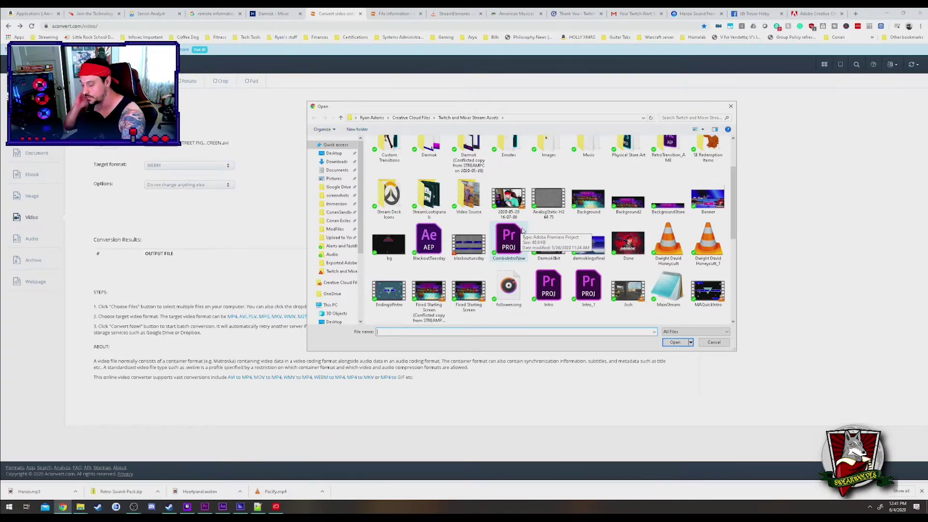
key(Escape)
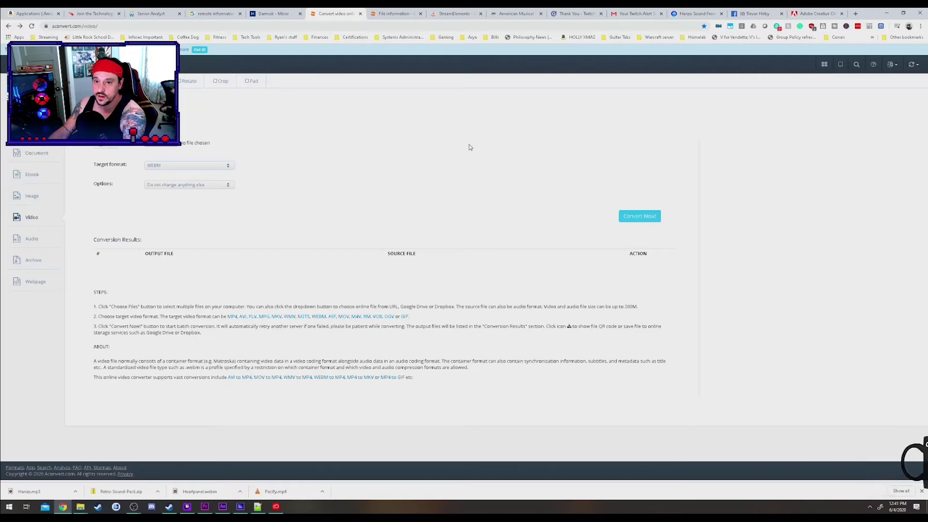
click(168, 148)
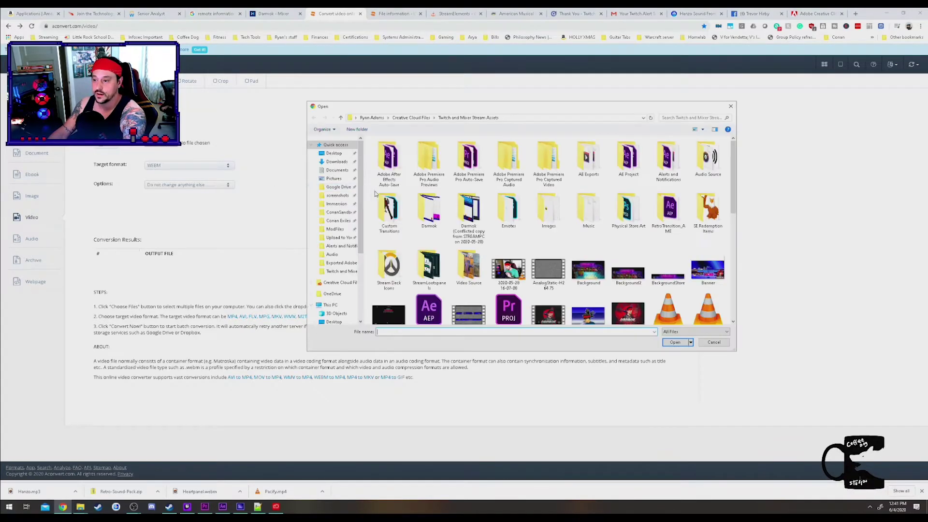
double_click(661, 160)
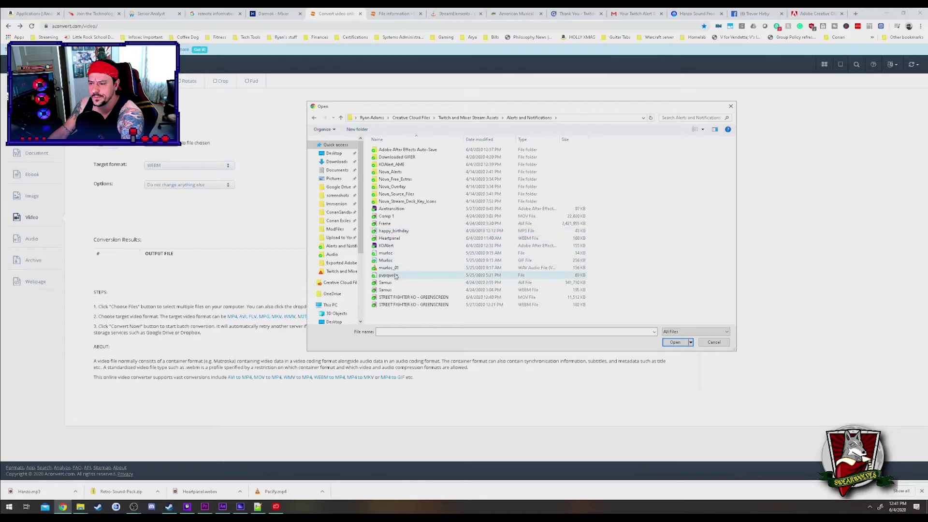
click(398, 299)
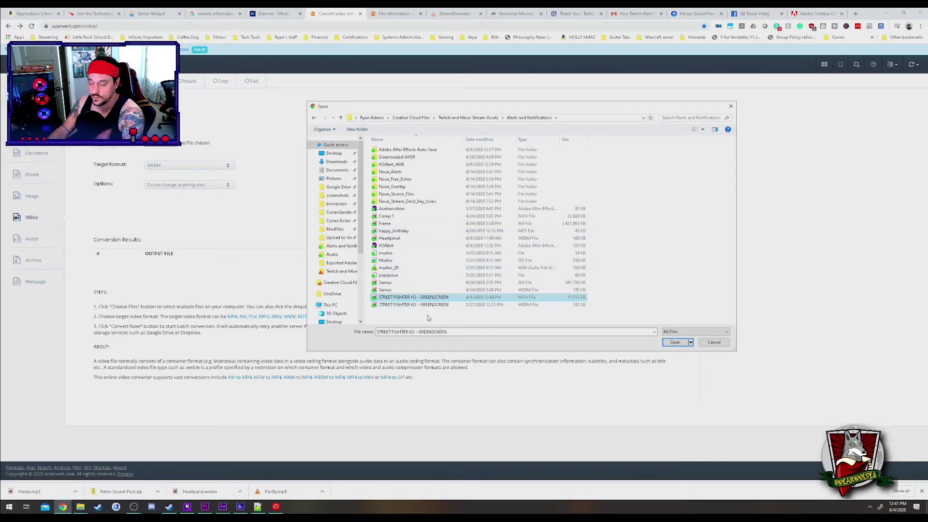
click(670, 345)
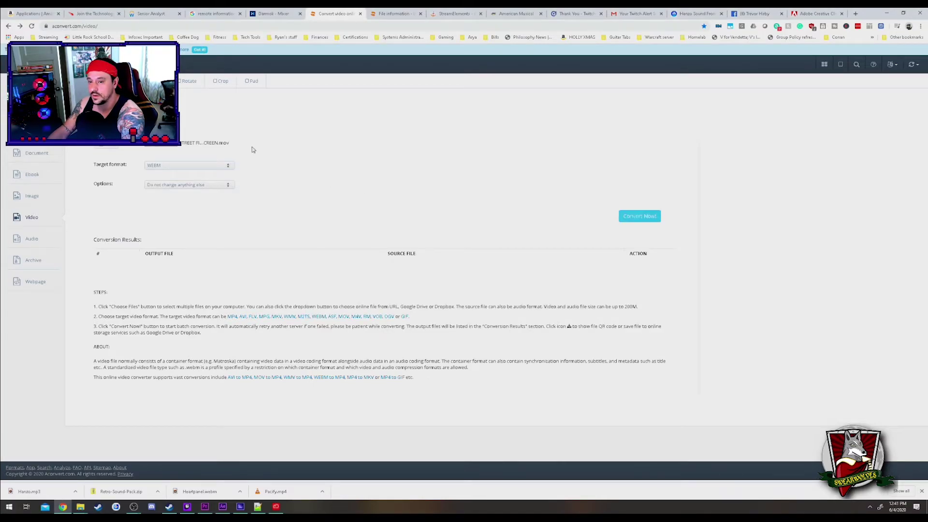
Convert the loaded MOV file with WEBM as the target format
click(162, 167)
click(162, 166)
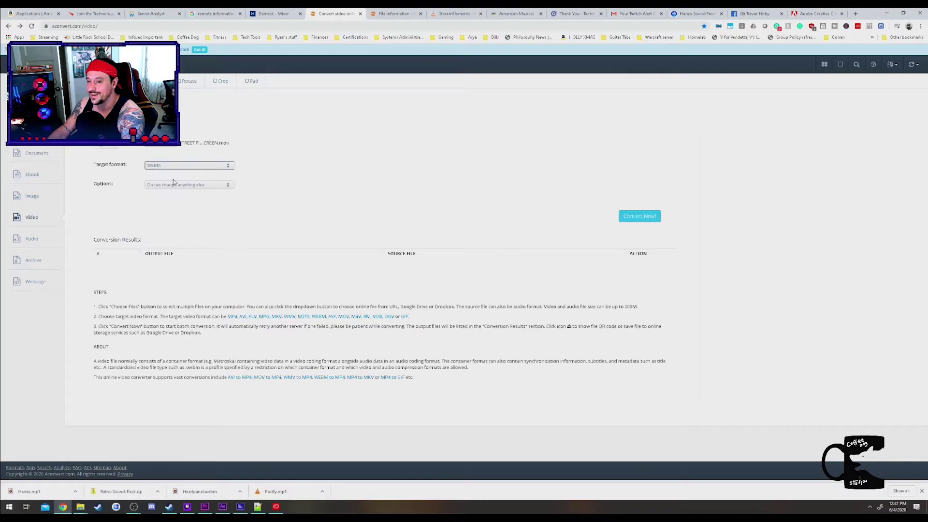
click(632, 220)
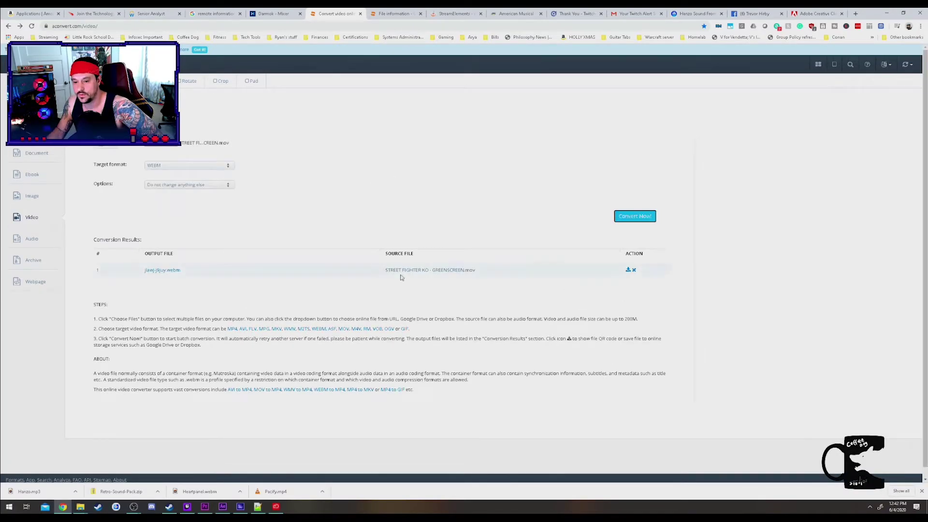
Download the converted WEBM file into the Alerts and Notifications folder under the name KOScreen
click(629, 269)
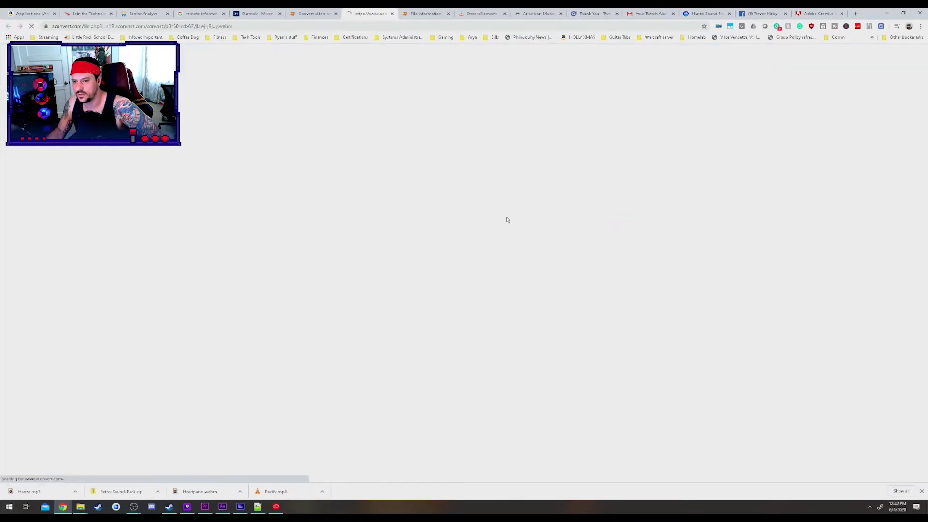
right_click(233, 157)
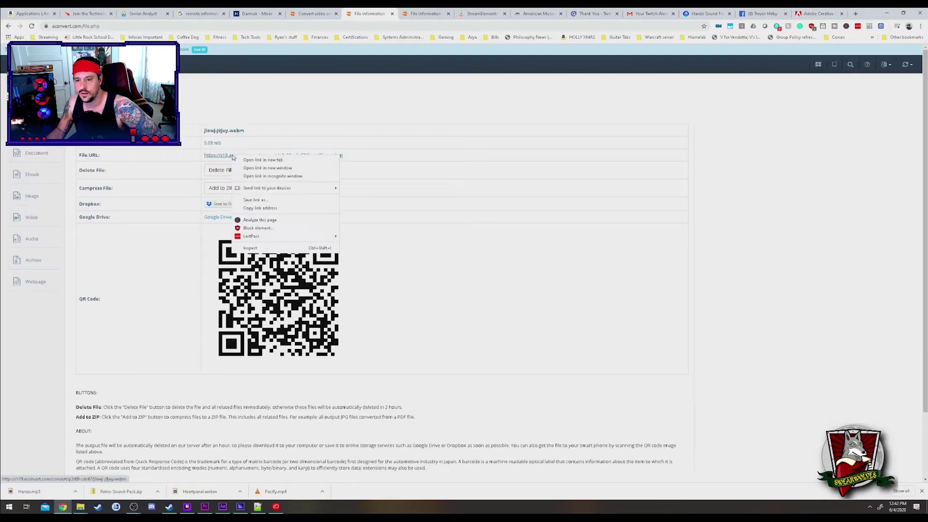
click(265, 200)
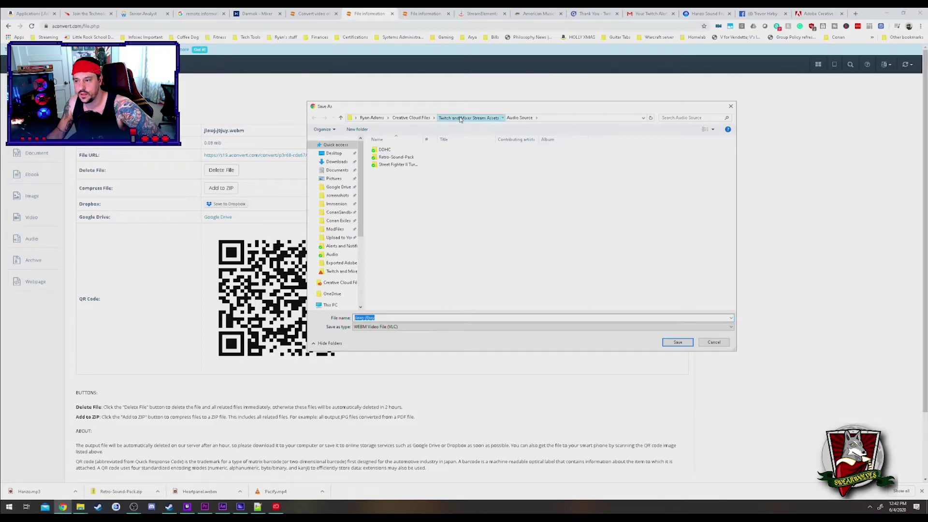
click(461, 120)
double_click(673, 159)
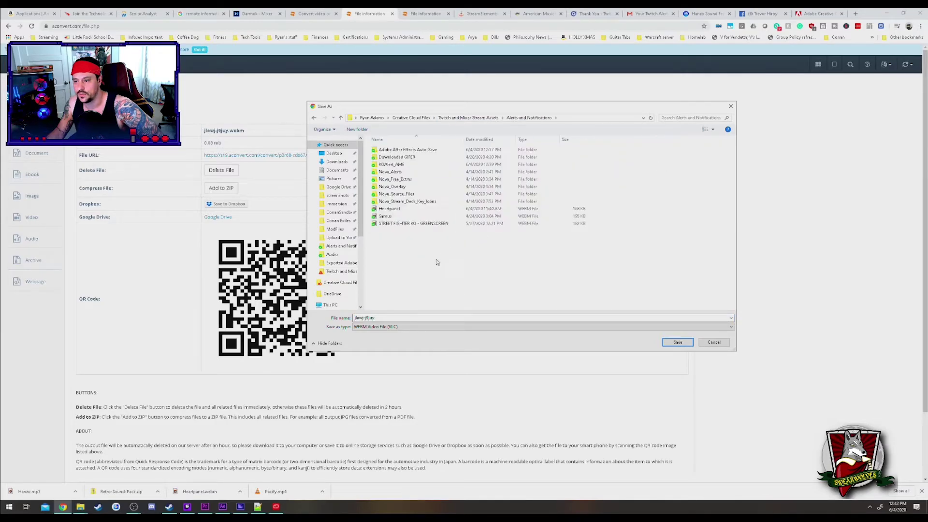
text(KoScreen)
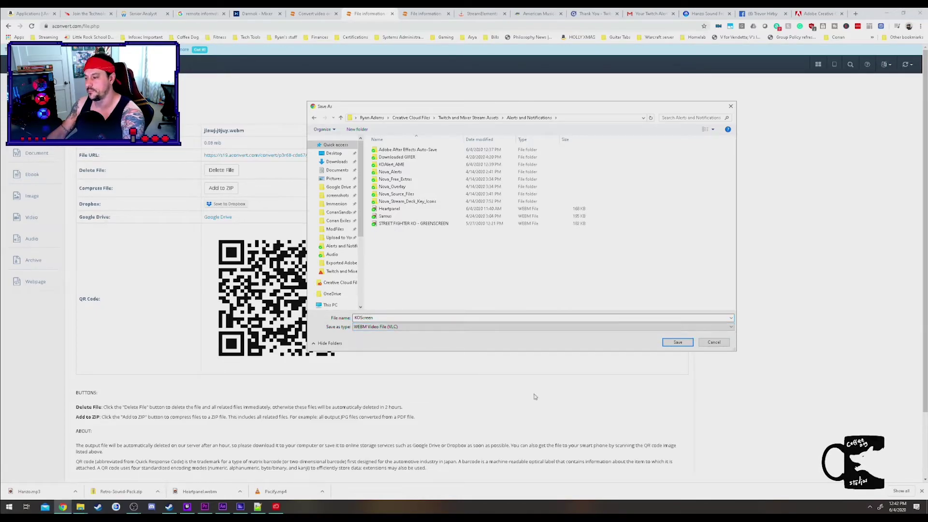
click(677, 342)
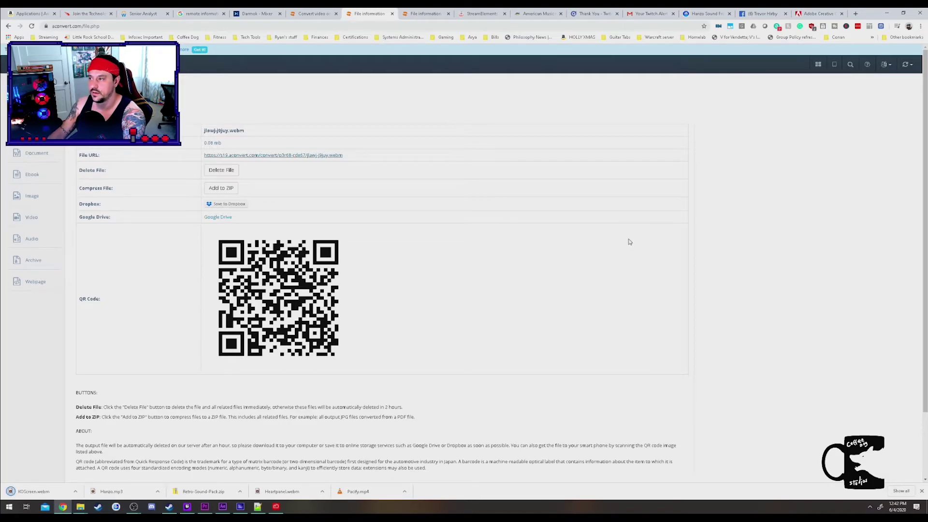
Switch to the StreamElements overlay editor and add an AlertBox widget to the empty overlay
click(478, 14)
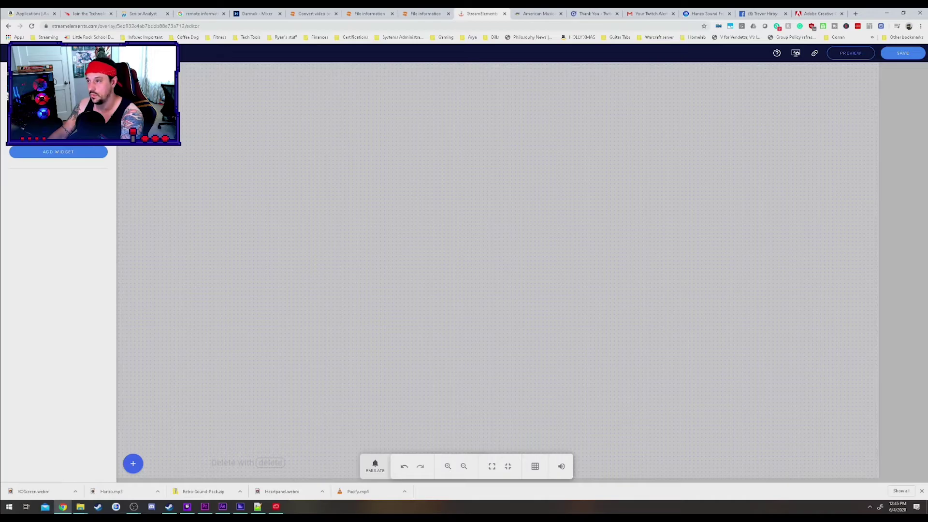
click(64, 153)
mouse_move(148, 310)
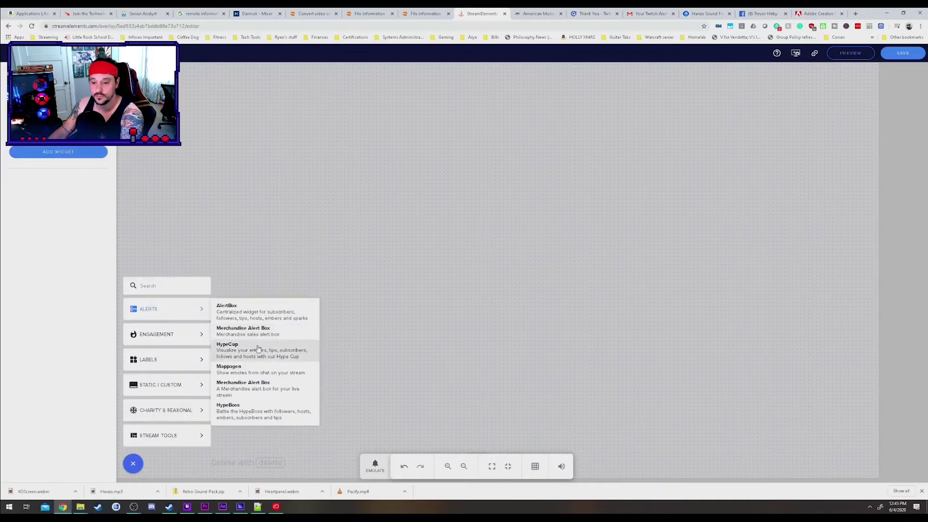
click(237, 310)
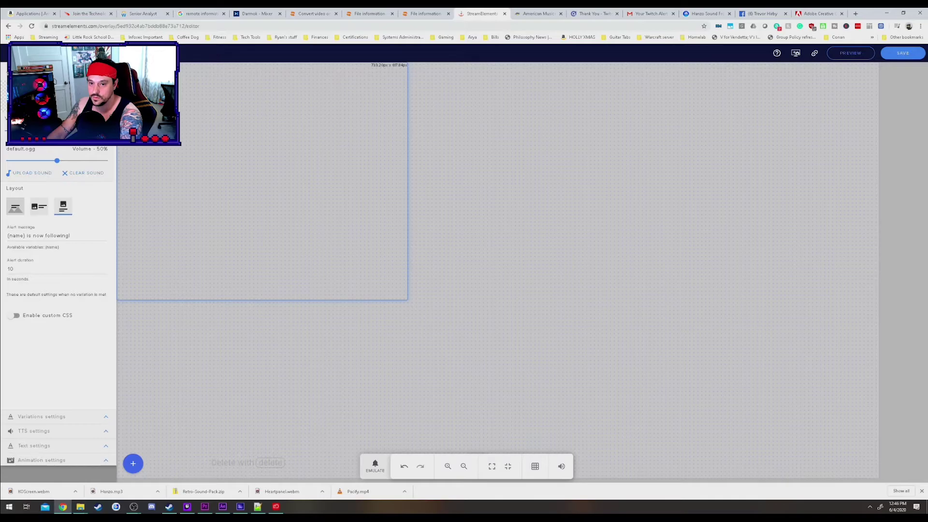
Upload KOScreen.webm from the Alerts and Notifications folder to the video library and submit it as the follower alert's video
click(57, 99)
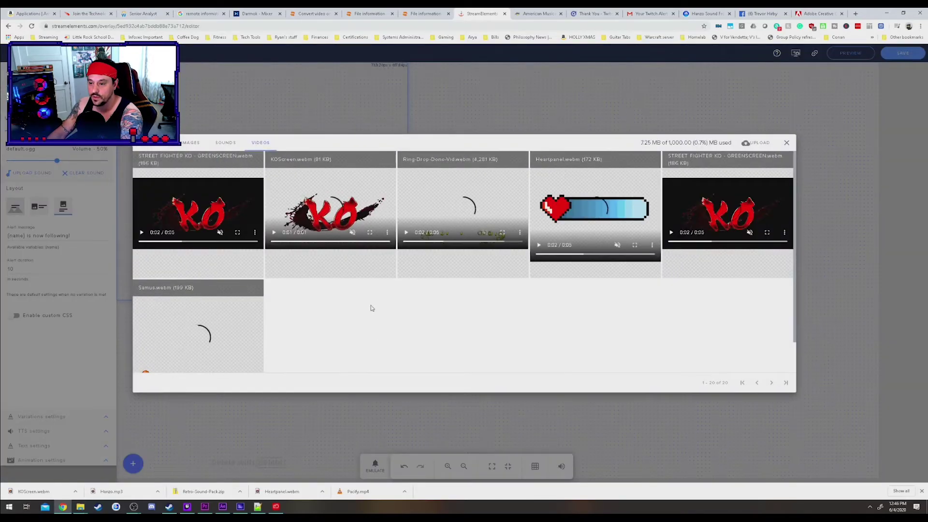
click(755, 143)
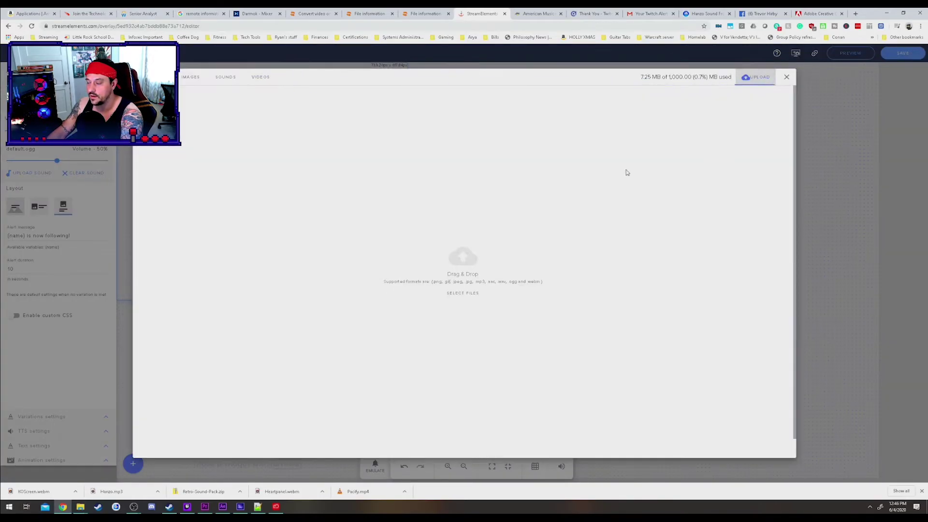
click(483, 279)
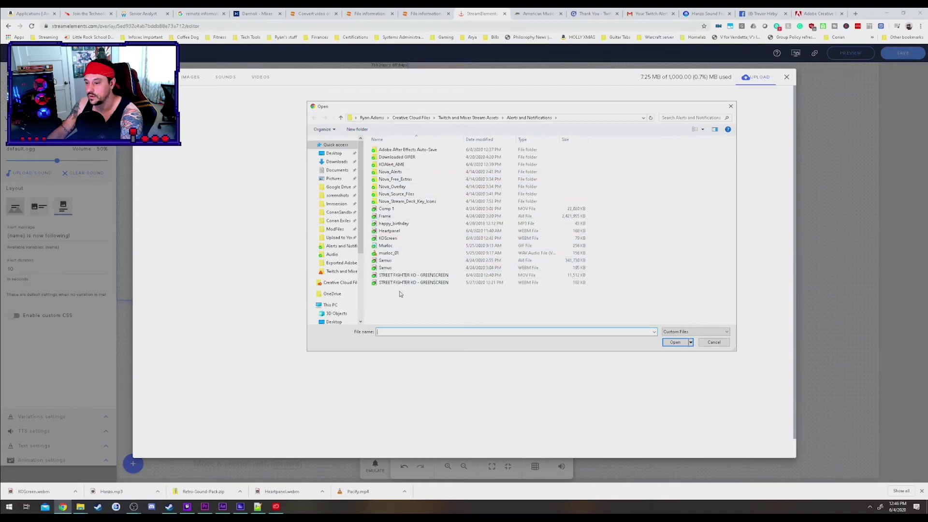
click(388, 238)
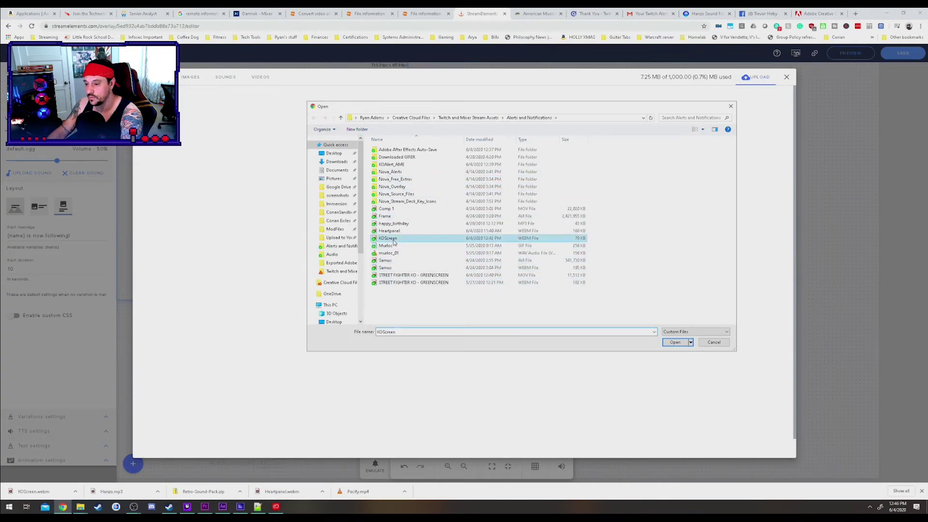
click(673, 343)
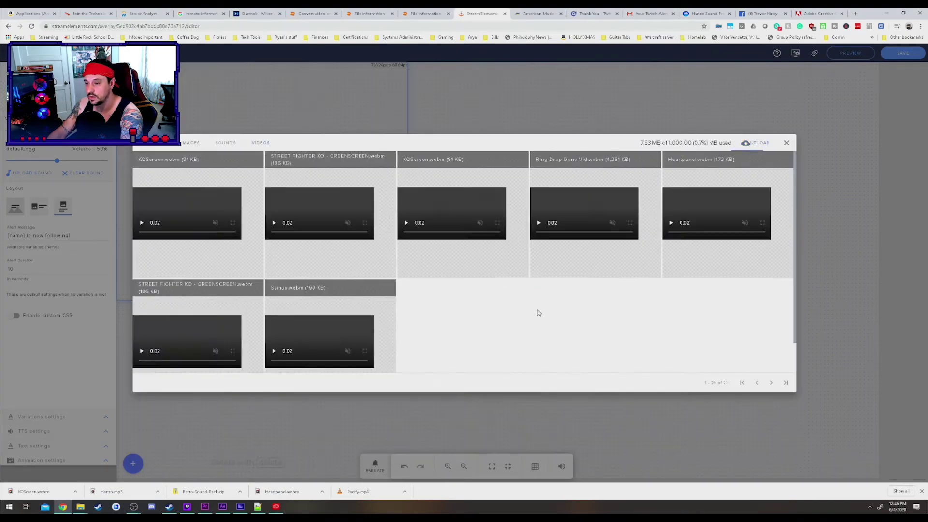
mouse_move(152, 236)
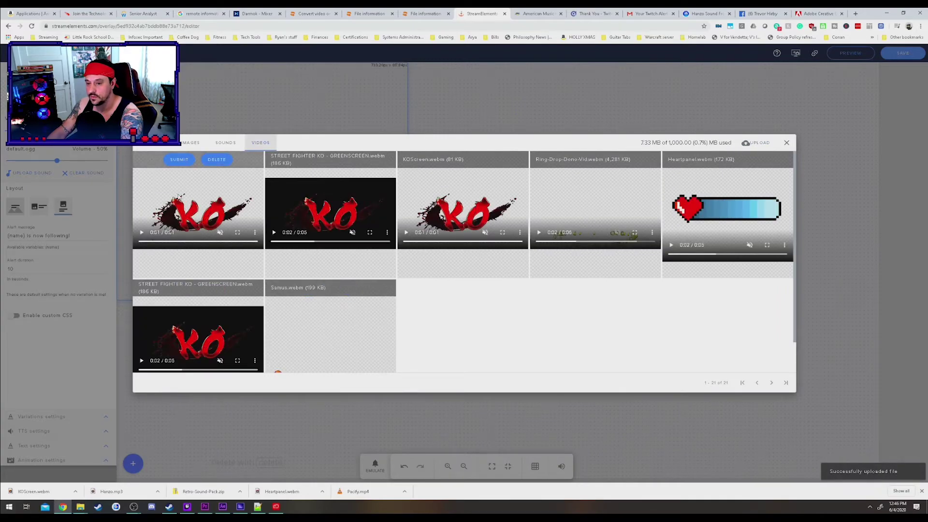
click(192, 163)
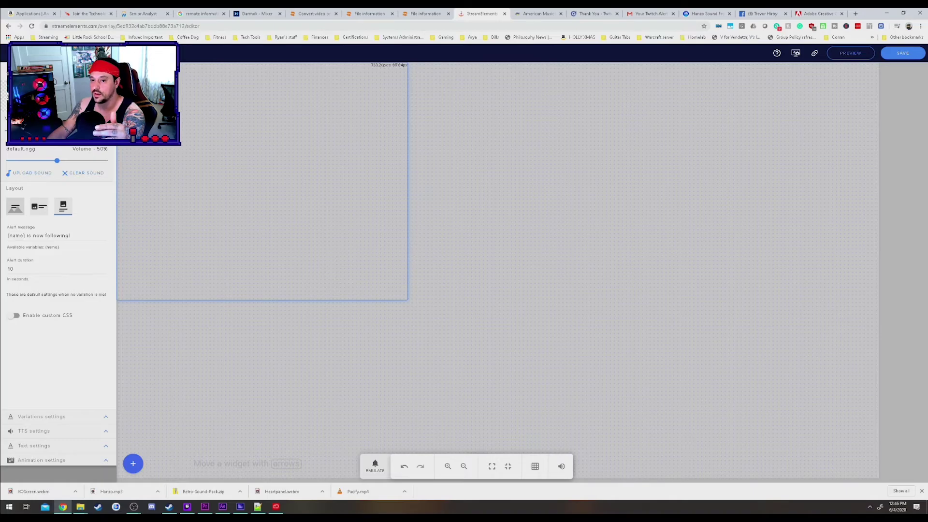
Play STREET FIGHTER KO - GREENSCREEN.webm unmuted in the video library and submit it as the follower alert's video
click(40, 96)
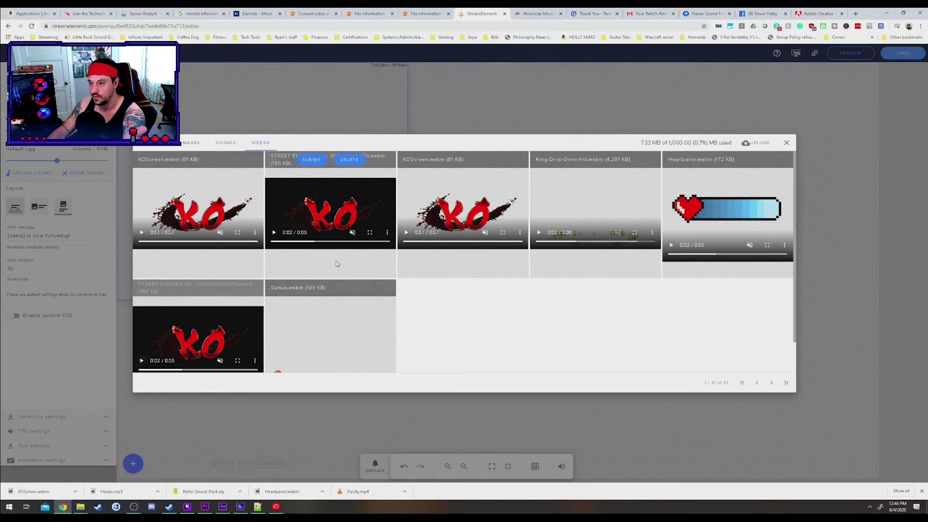
click(353, 233)
click(273, 233)
click(312, 160)
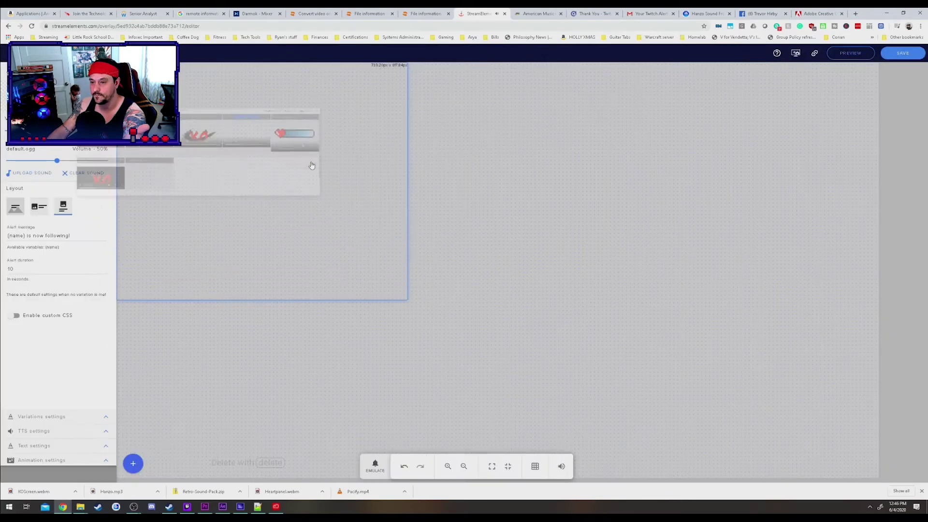
Emulate a follower event to test the alert with the STREET FIGHTER KO - GREENSCREEN.webm video
click(375, 465)
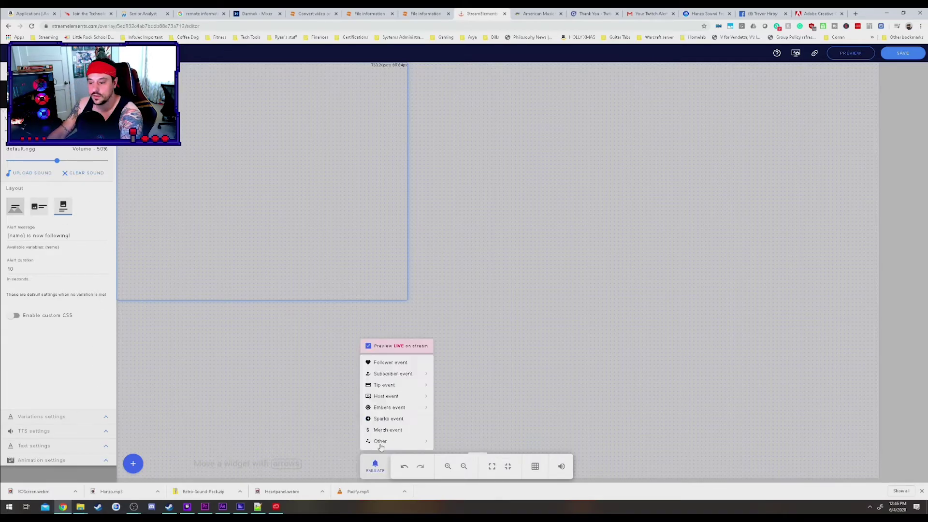
click(419, 363)
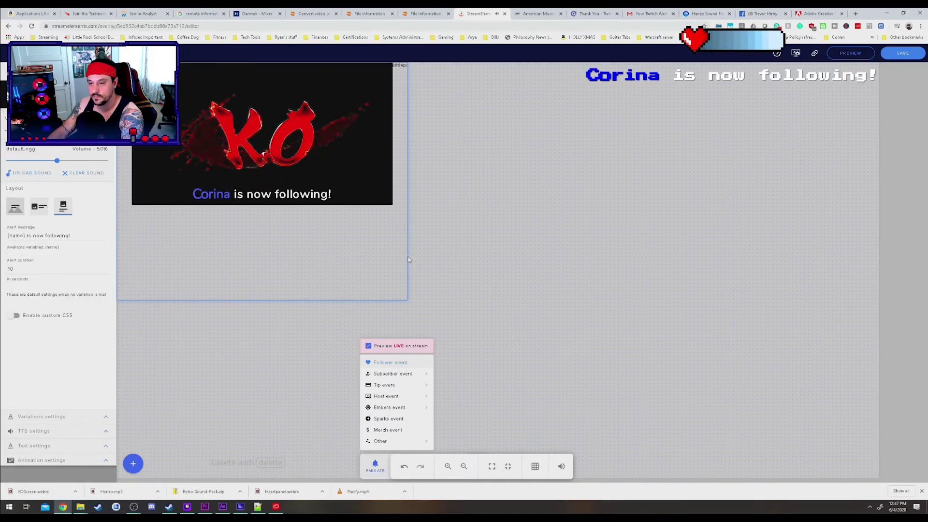
mouse_move(392, 384)
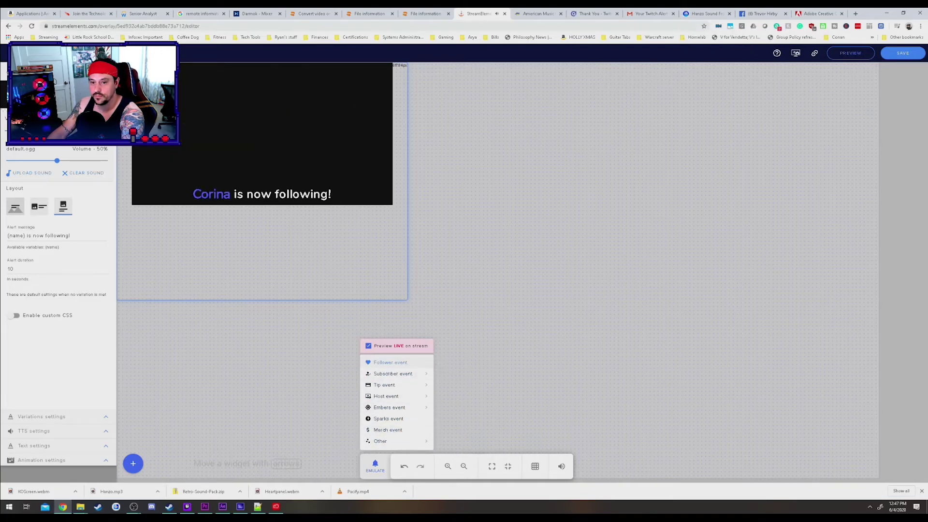
Replace the alert's video with the newly uploaded KOScreen.webm and test it by emulating a follower event
click(58, 116)
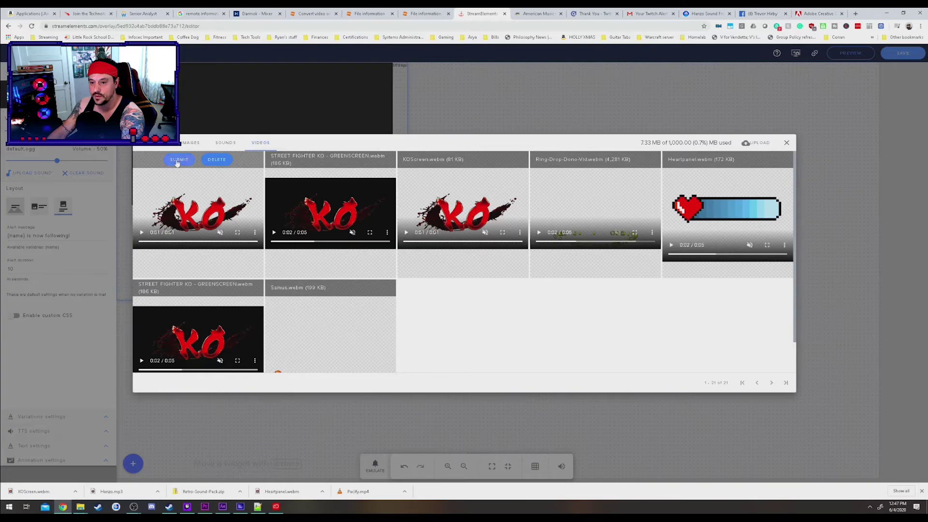
click(178, 160)
click(376, 467)
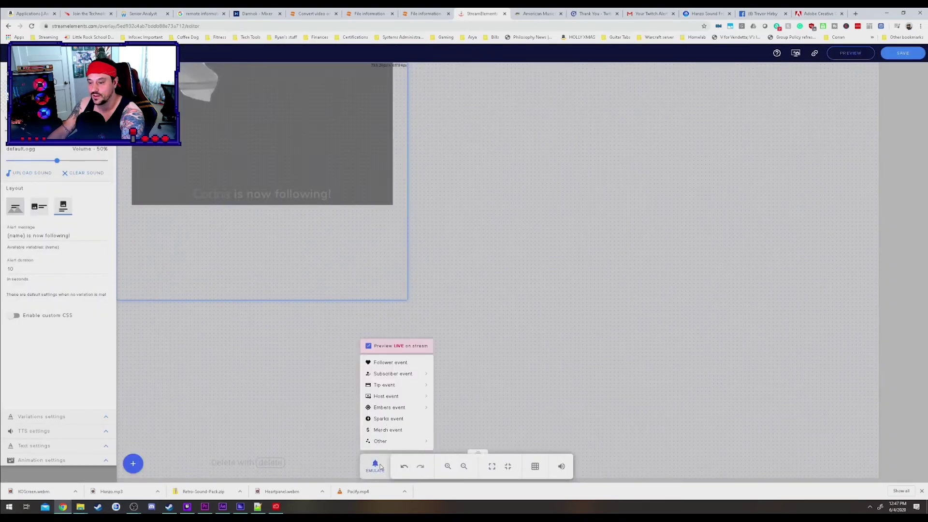
click(387, 367)
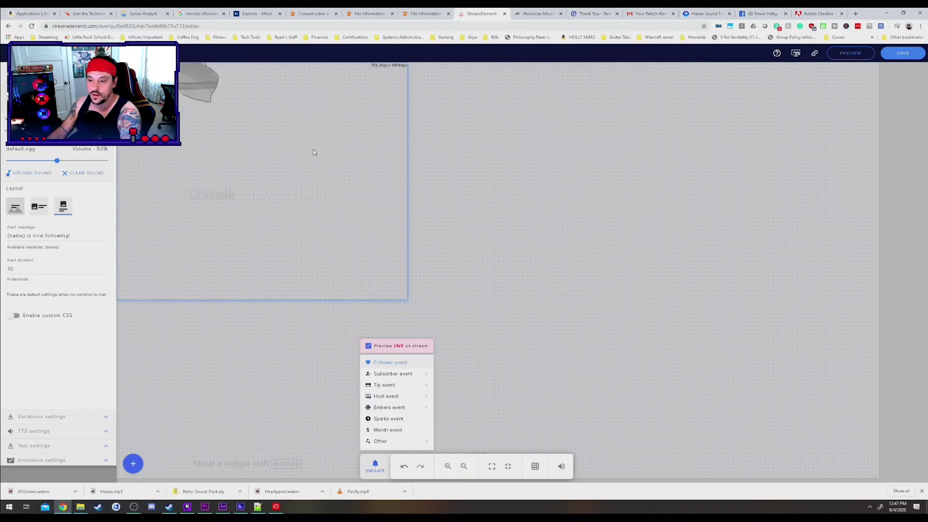
click(306, 222)
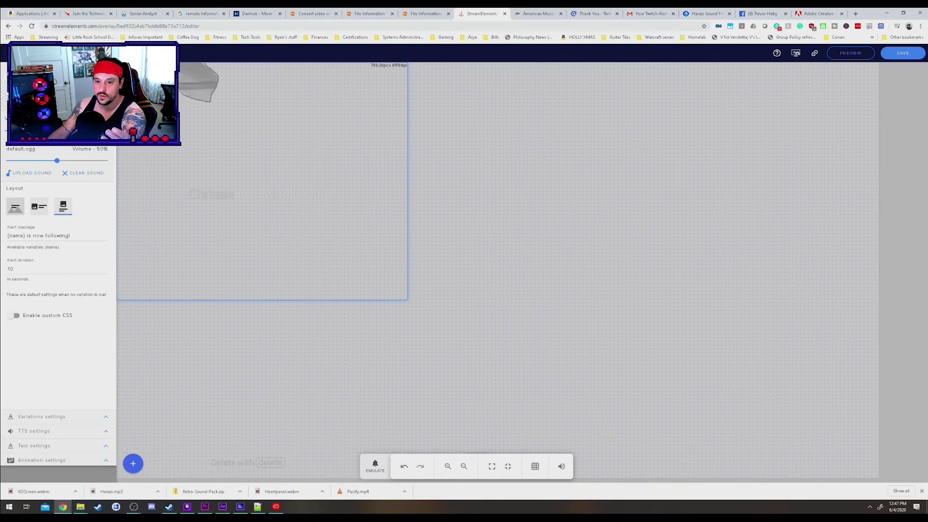
Check the supported upload formats, and play the newly uploaded KOScreen.webm unmuted in the video library
click(32, 131)
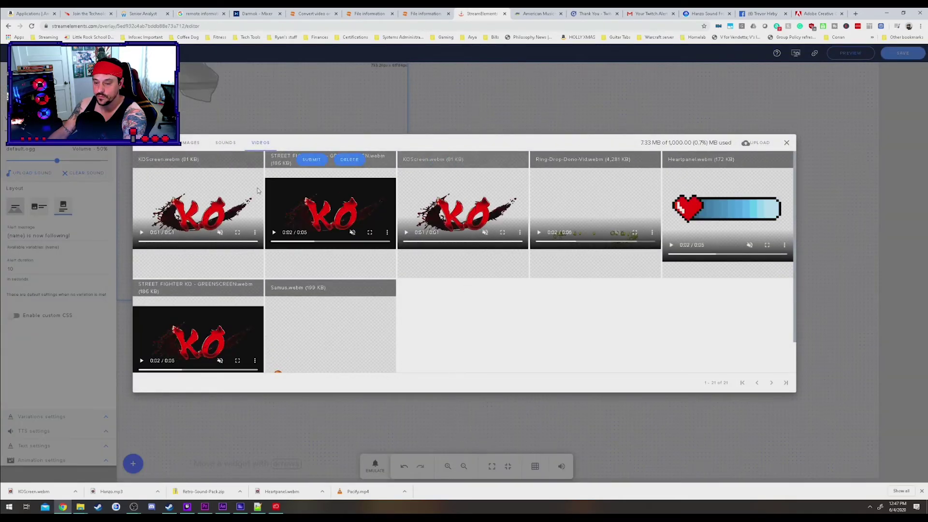
click(757, 142)
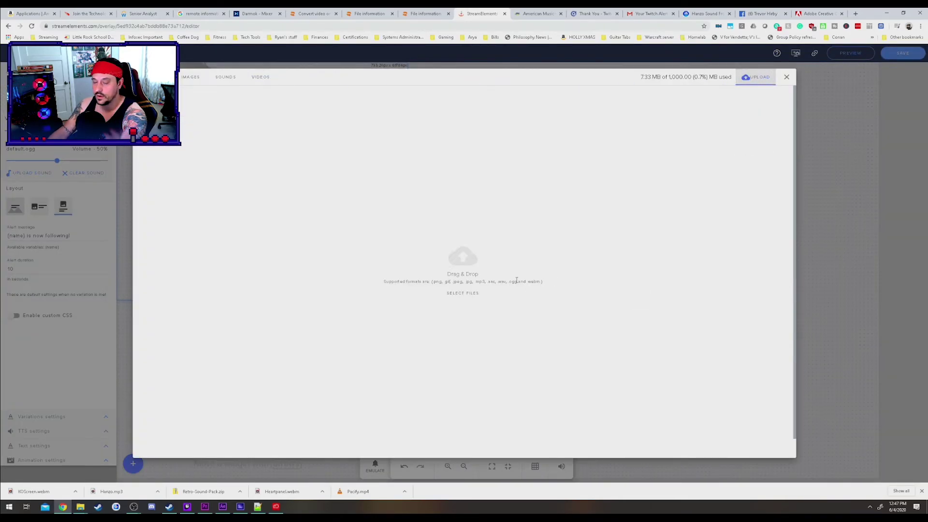
click(260, 77)
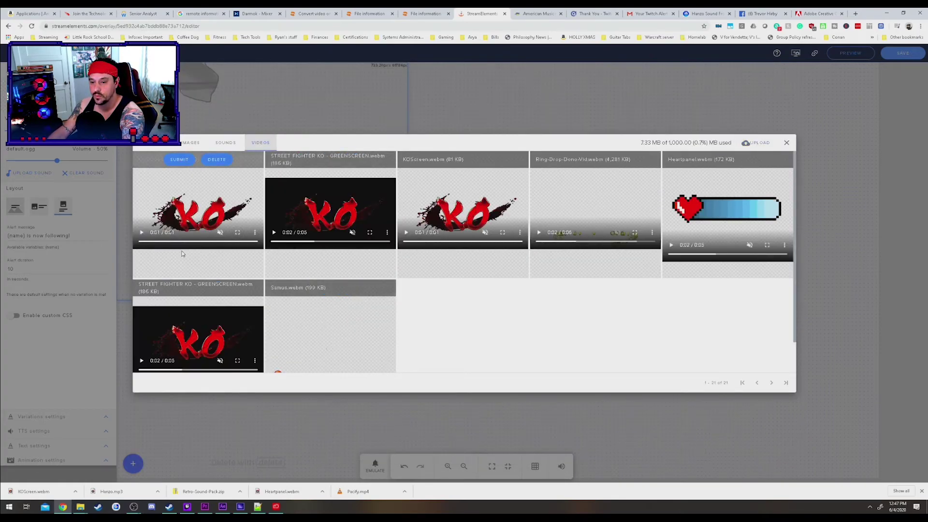
click(220, 232)
click(142, 233)
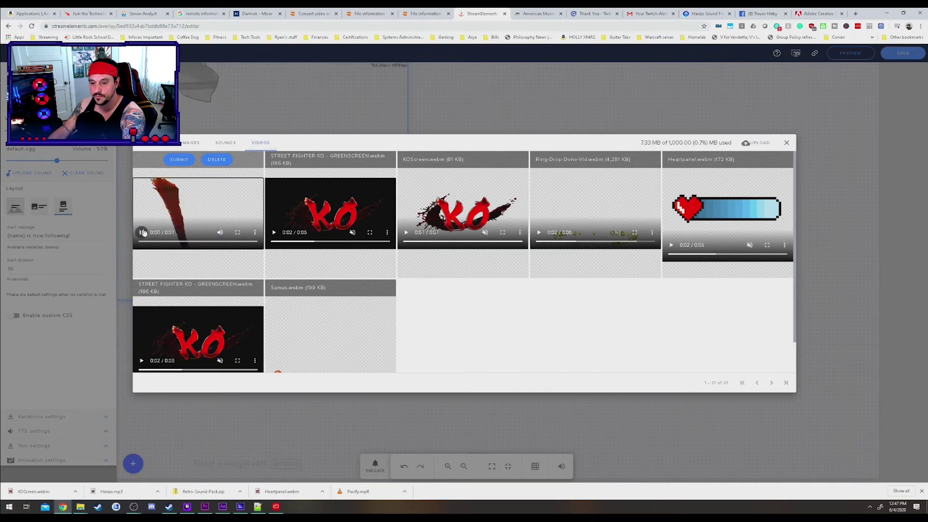
Submit KOScreen.webm again as the follower alert's video and emulate another follower event
click(180, 160)
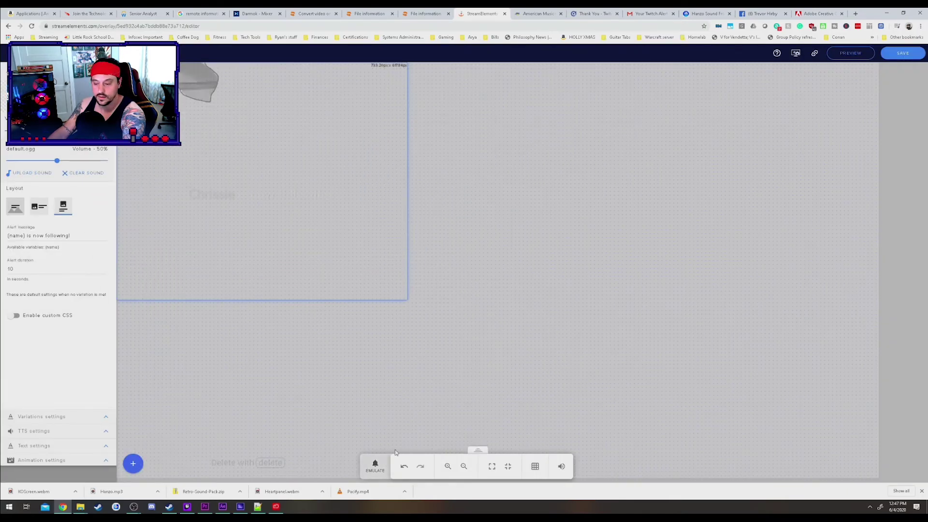
click(382, 465)
click(387, 362)
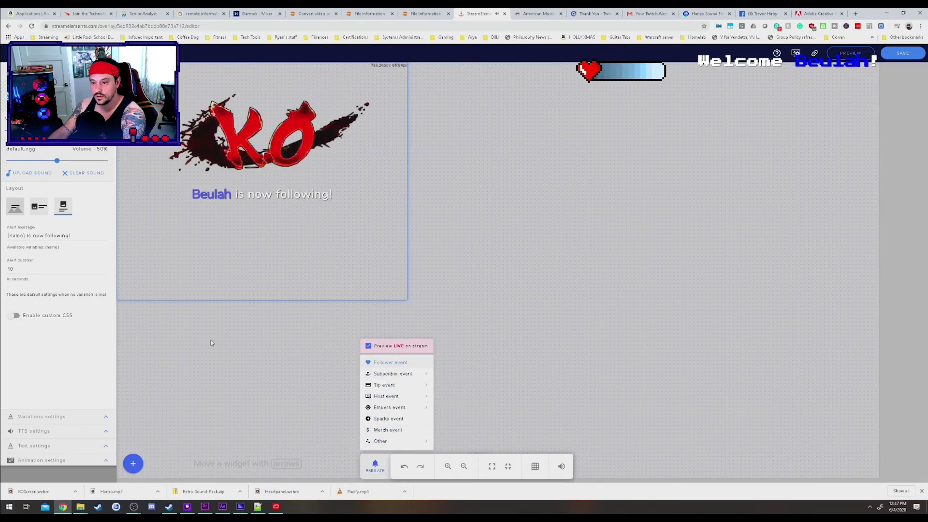
Clear the default.ogg sound from the follower alert and emulate a follower event to test it
click(71, 173)
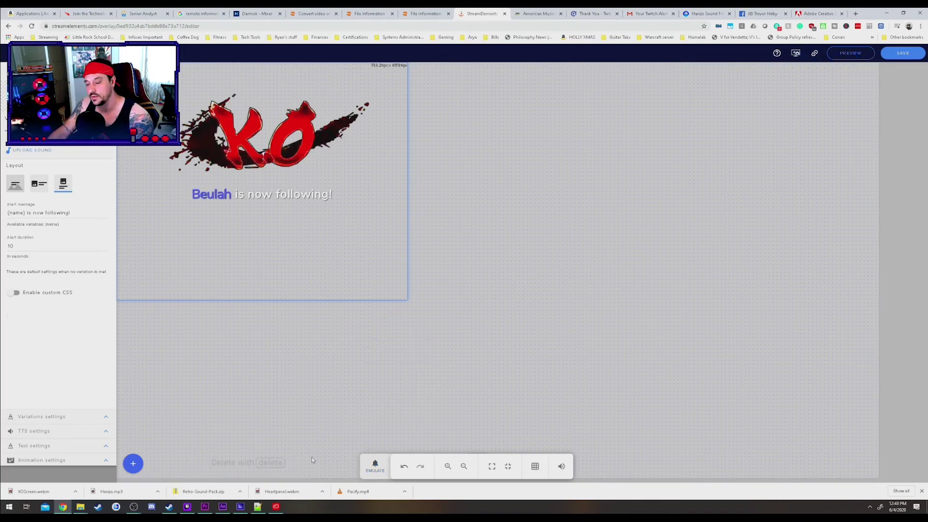
click(375, 466)
click(382, 368)
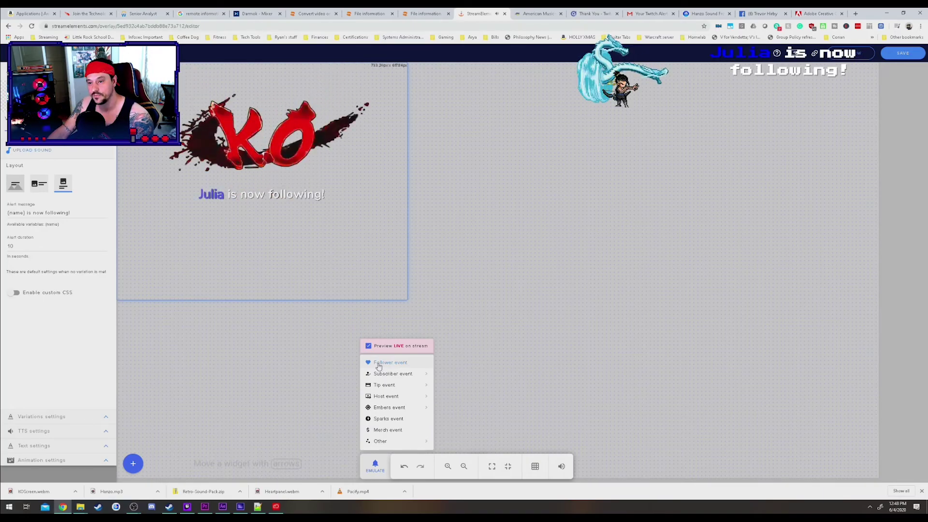
mouse_move(373, 373)
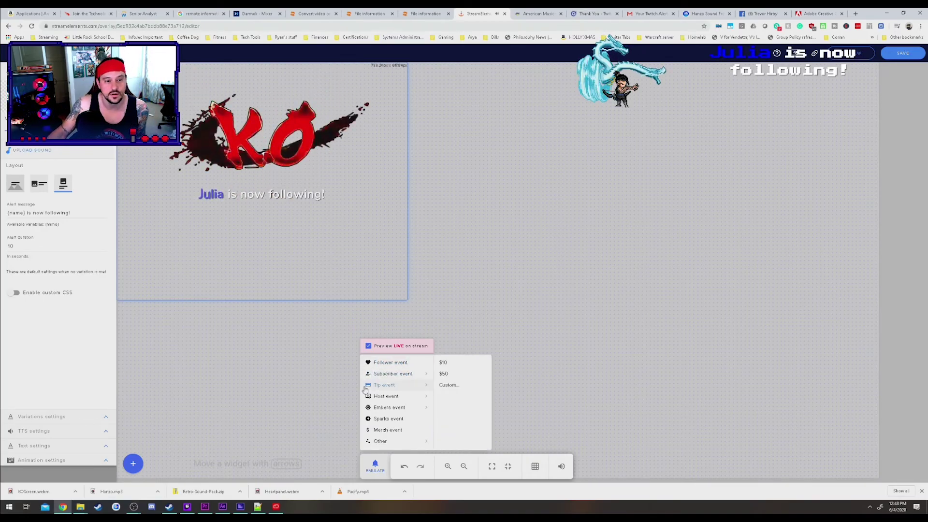